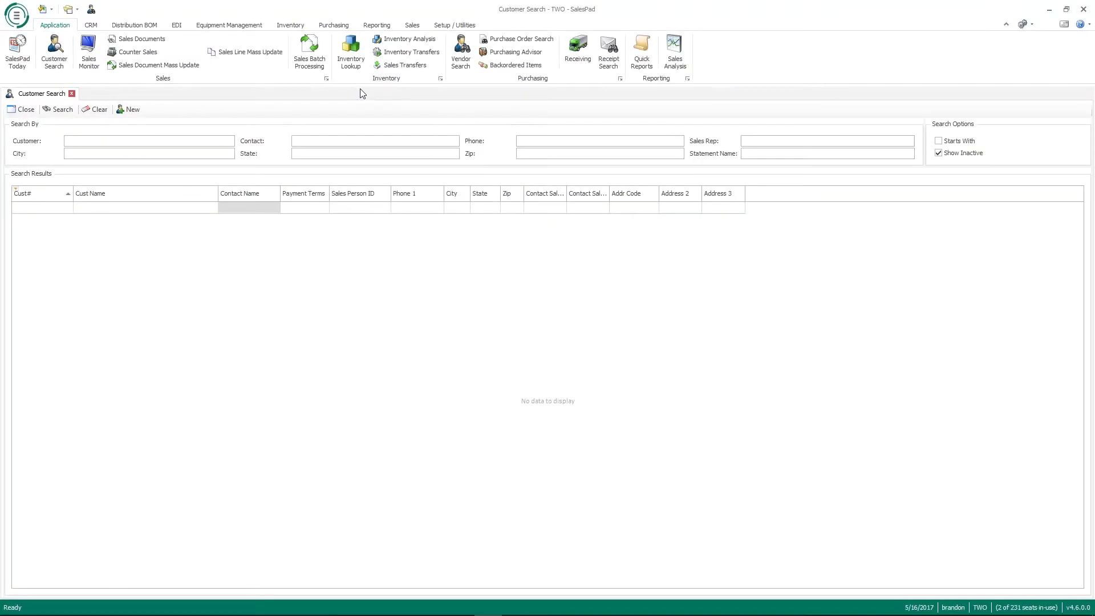
# Step: Open the Security Editor and filter the security permissions by name with "work"
pyautogui.click(460, 26)
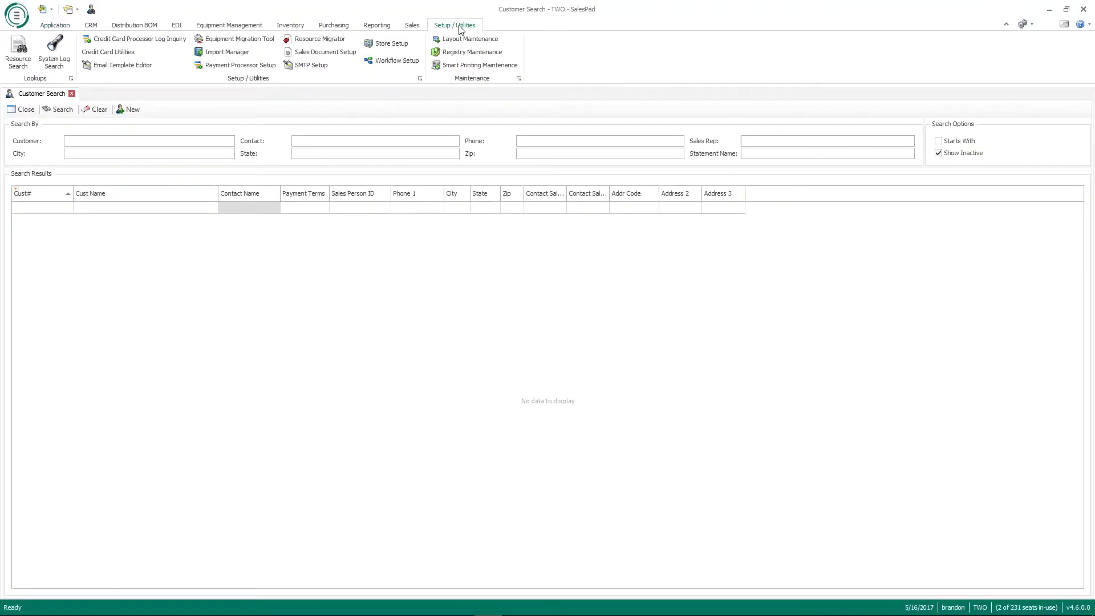
pyautogui.click(401, 66)
pyautogui.click(21, 19)
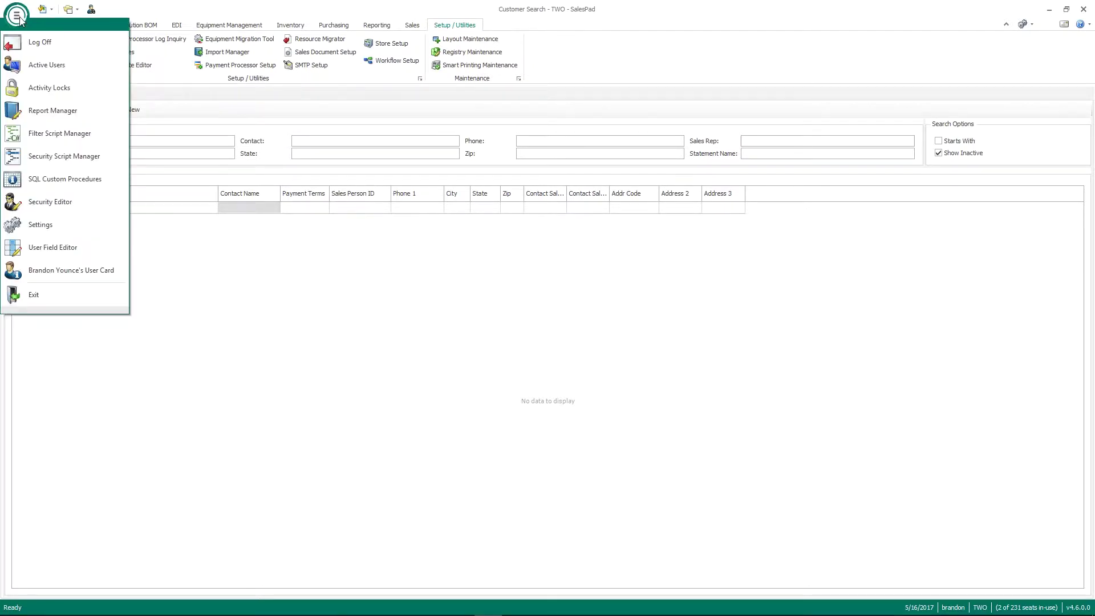
pyautogui.click(51, 203)
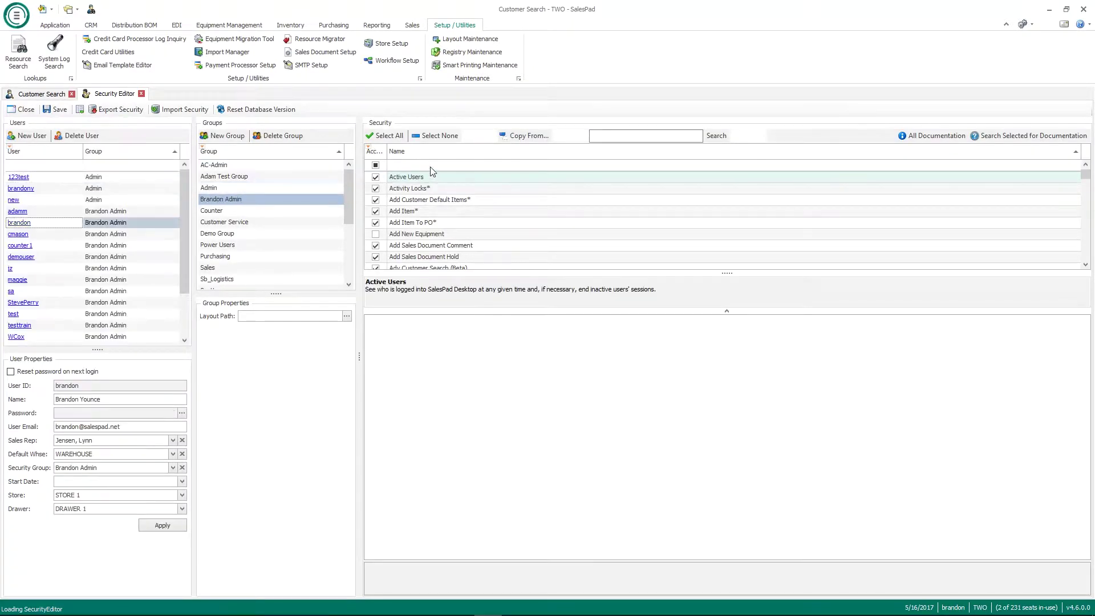
pyautogui.click(431, 166)
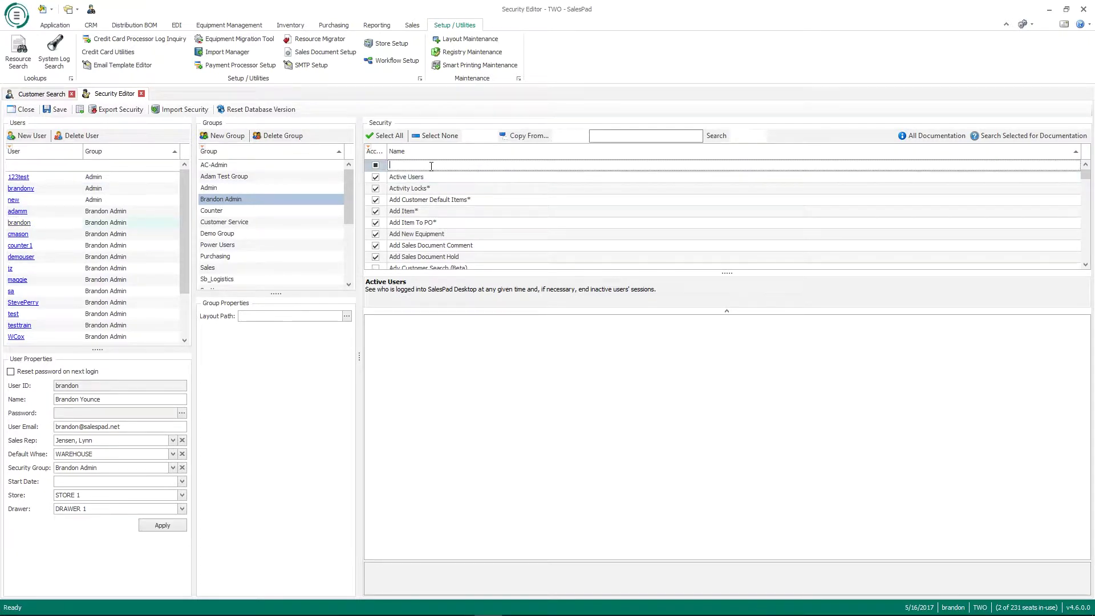
pyautogui.write('work')
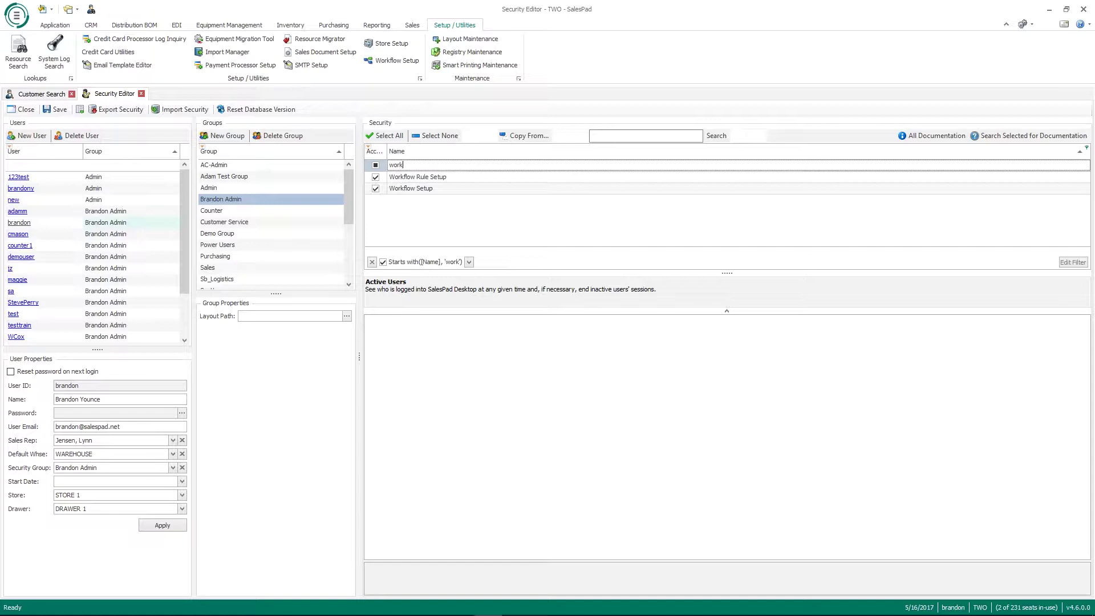
# Step: Examine the Workflow Setup and Workflow Rule Setup permissions, and close the Security Editor
pyautogui.click(435, 193)
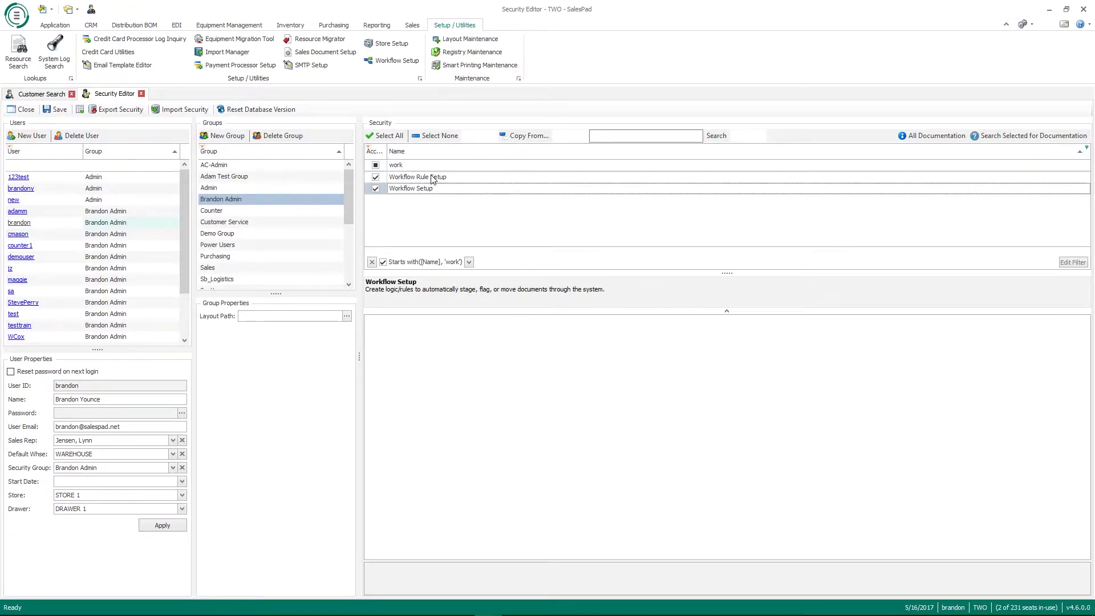
pyautogui.click(436, 179)
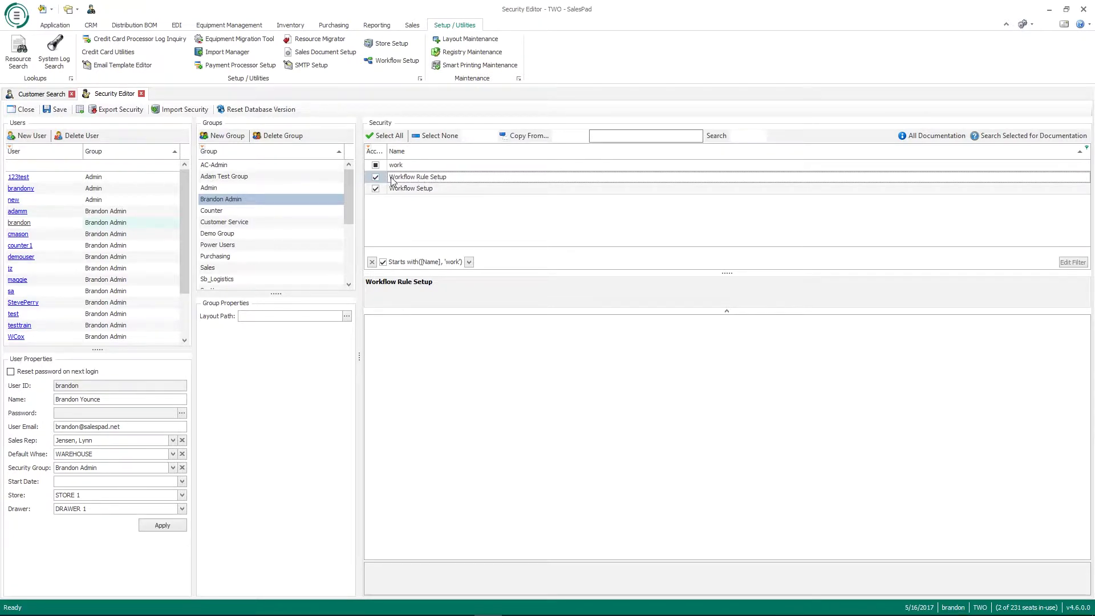
pyautogui.click(430, 191)
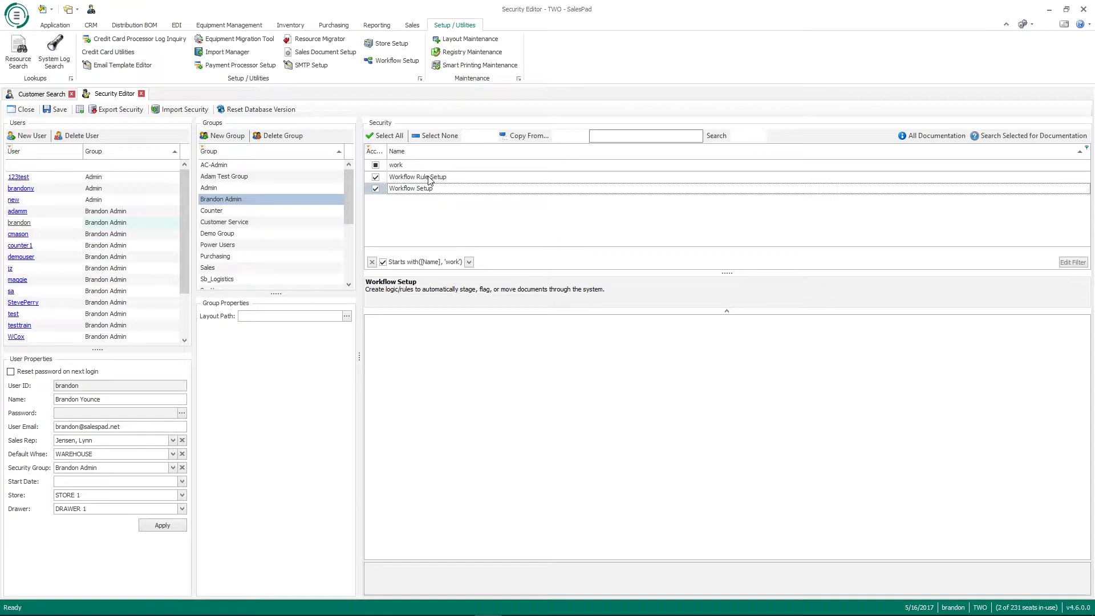
pyautogui.click(142, 94)
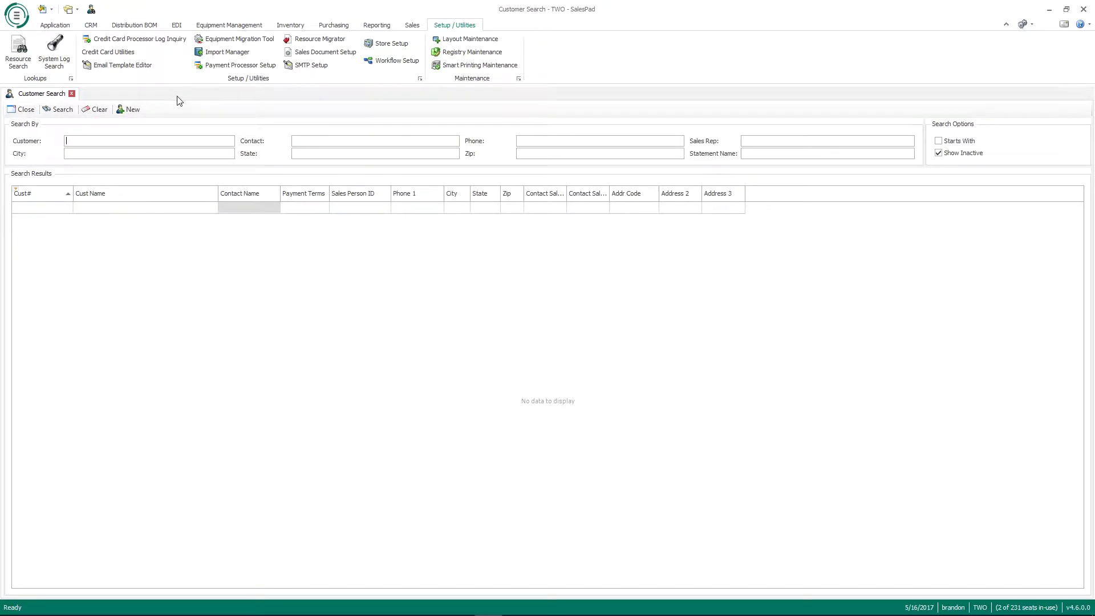
# Step: Open Workflow Setup and examine the existing workflows of the STDINV and SPECINV invoice types
pyautogui.click(393, 61)
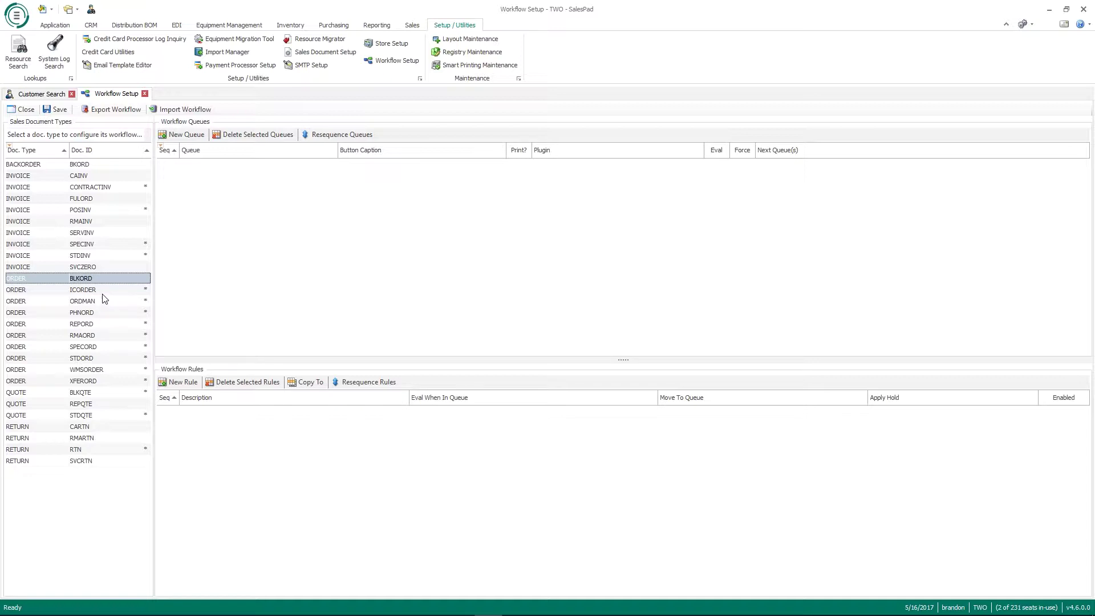
pyautogui.click(104, 258)
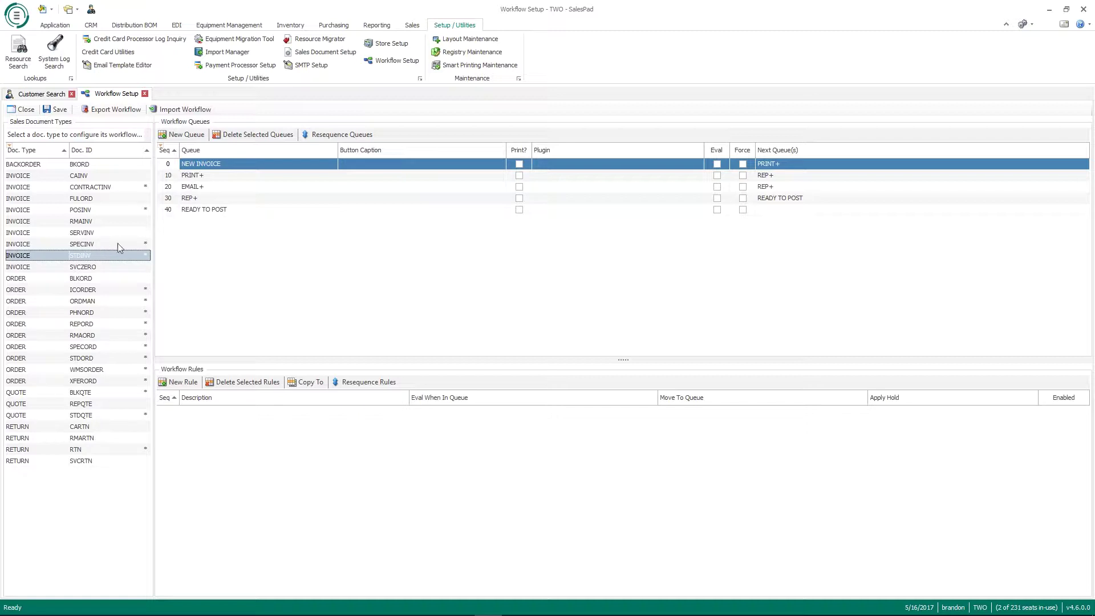
pyautogui.click(116, 245)
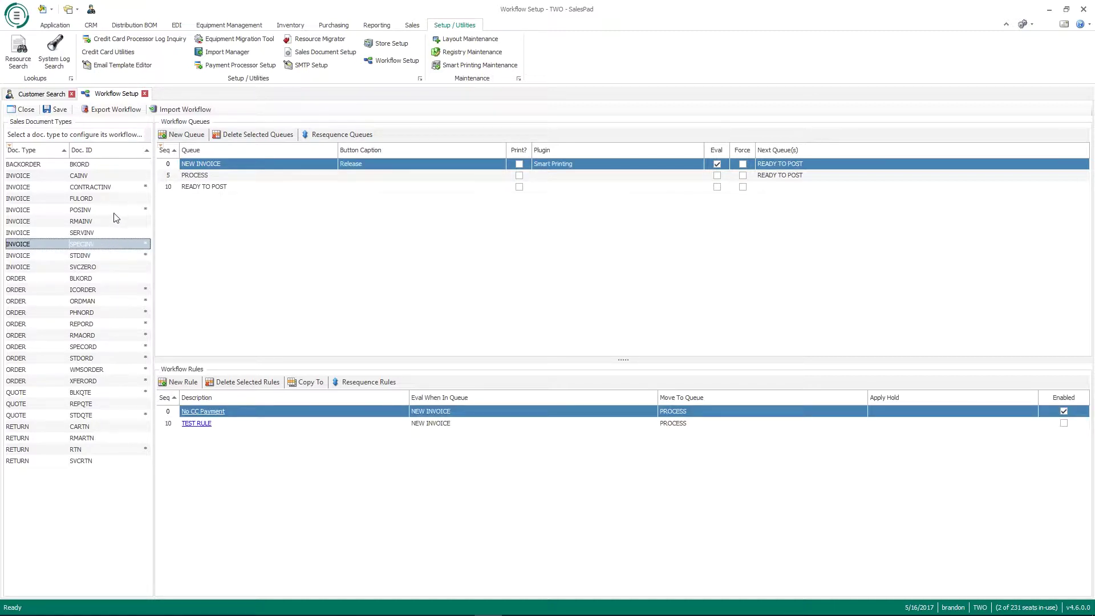
# Step: Add a workflow queue named NEW ORDER to the BLKORD order document type
pyautogui.click(92, 282)
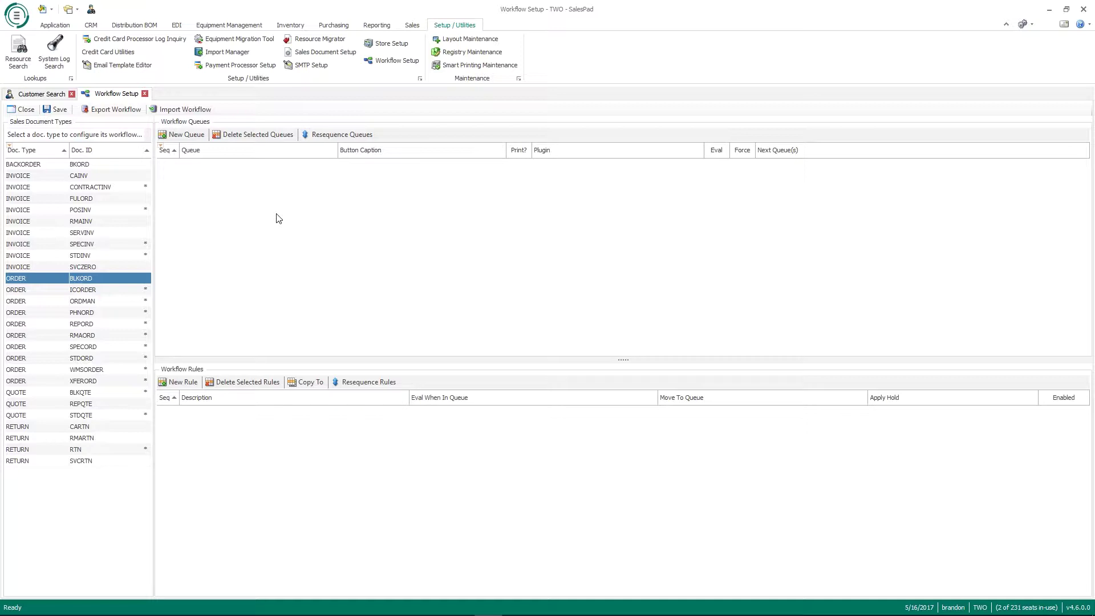
pyautogui.click(196, 136)
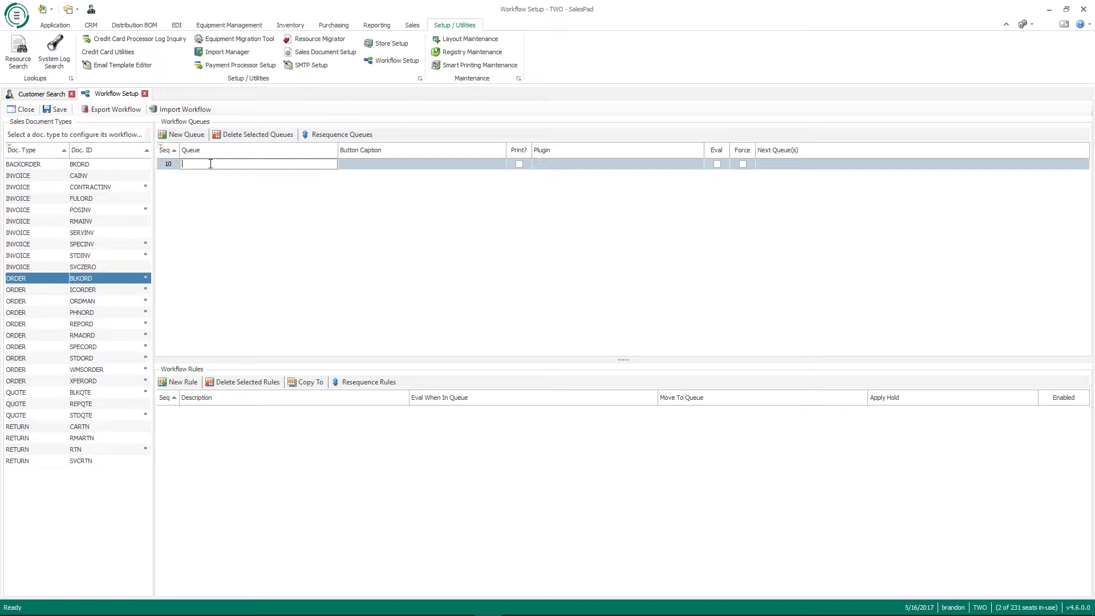
pyautogui.write('NEW ORDER')
pyautogui.press('BackSpace')
pyautogui.press('BackSpace')
pyautogui.press('BackSpace')
pyautogui.press('BackSpace')
pyautogui.press('BackSpace')
pyautogui.write('BLKORD')
pyautogui.press('BackSpace')
pyautogui.press('BackSpace')
pyautogui.press('BackSpace')
pyautogui.press('BackSpace')
pyautogui.press('BackSpace')
pyautogui.write('ORDER')
pyautogui.press('Tab')
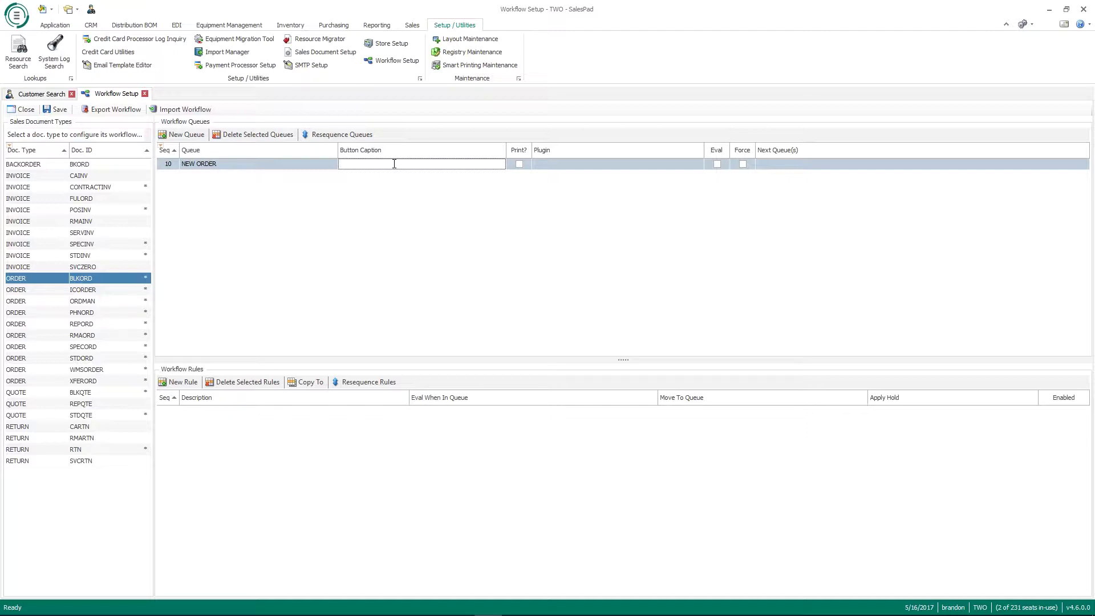
# Step: Set the NEW ORDER queue's button caption to Release and keep its Print? option unchecked
pyautogui.write('Release')
pyautogui.press('BackSpace')
pyautogui.press('BackSpace')
pyautogui.press('BackSpace')
pyautogui.press('BackSpace')
pyautogui.press('BackSpace')
pyautogui.press('BackSpace')
pyautogui.write('Forward')
pyautogui.press('BackSpace')
pyautogui.press('BackSpace')
pyautogui.press('BackSpace')
pyautogui.press('BackSpace')
pyautogui.press('BackSpace')
pyautogui.press('BackSpace')
pyautogui.write('Release')
pyautogui.press('Tab')
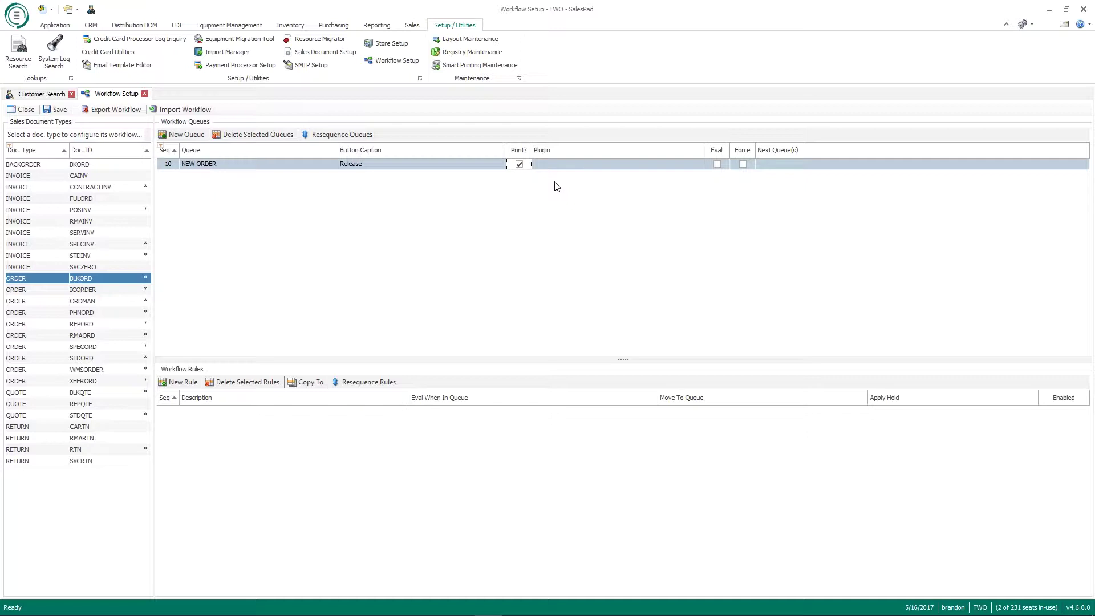
pyautogui.click(520, 167)
# Step: Examine the plugins available for the NEW ORDER queue, including Smart Printing, without choosing one
pyautogui.click(682, 168)
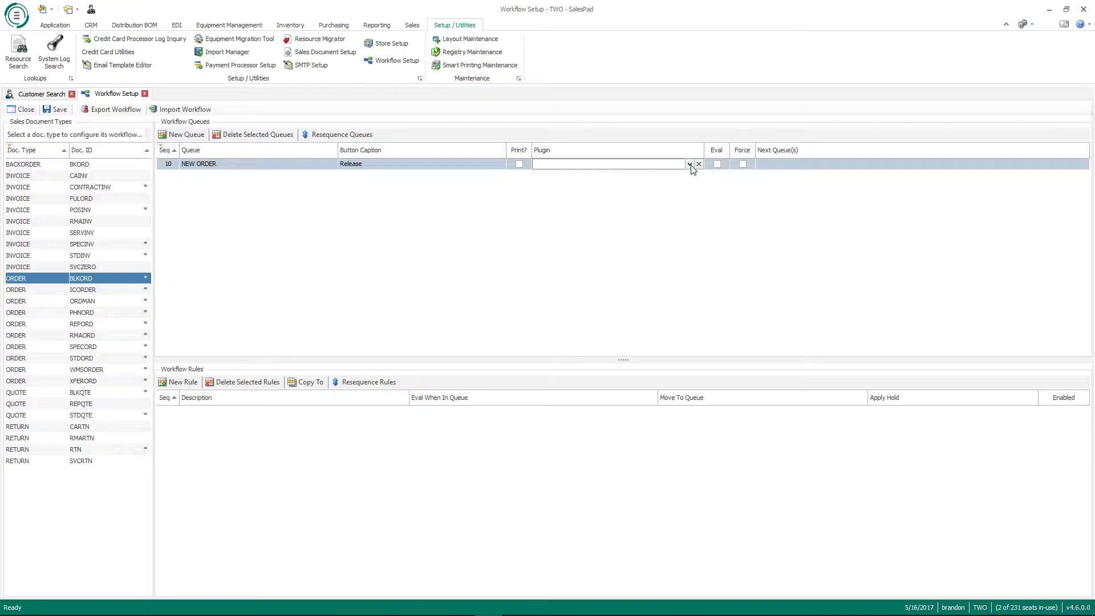
pyautogui.click(690, 165)
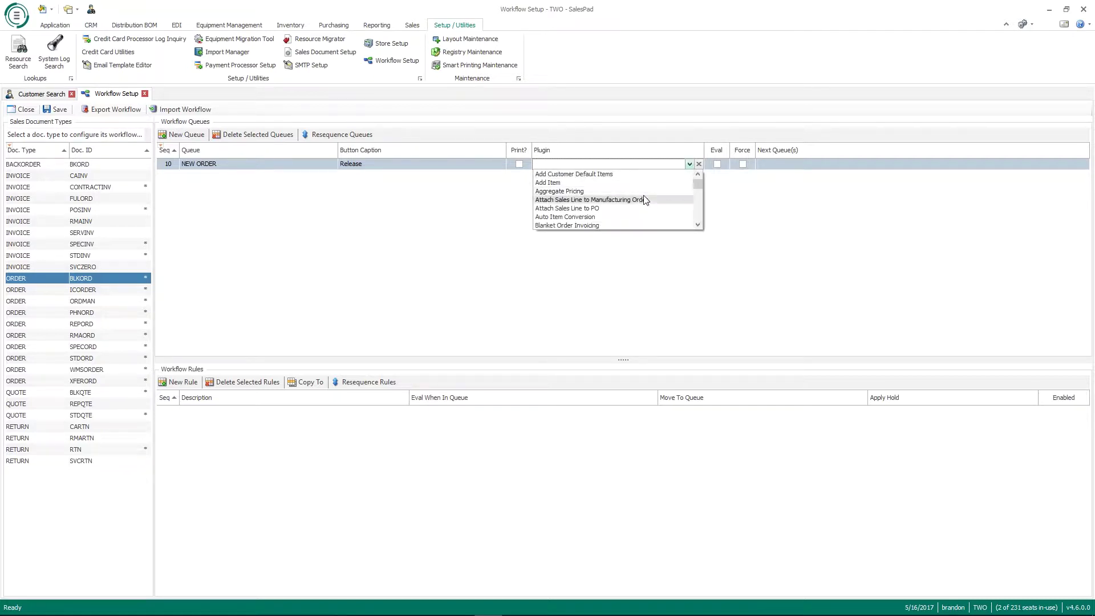
pyautogui.press('Up')
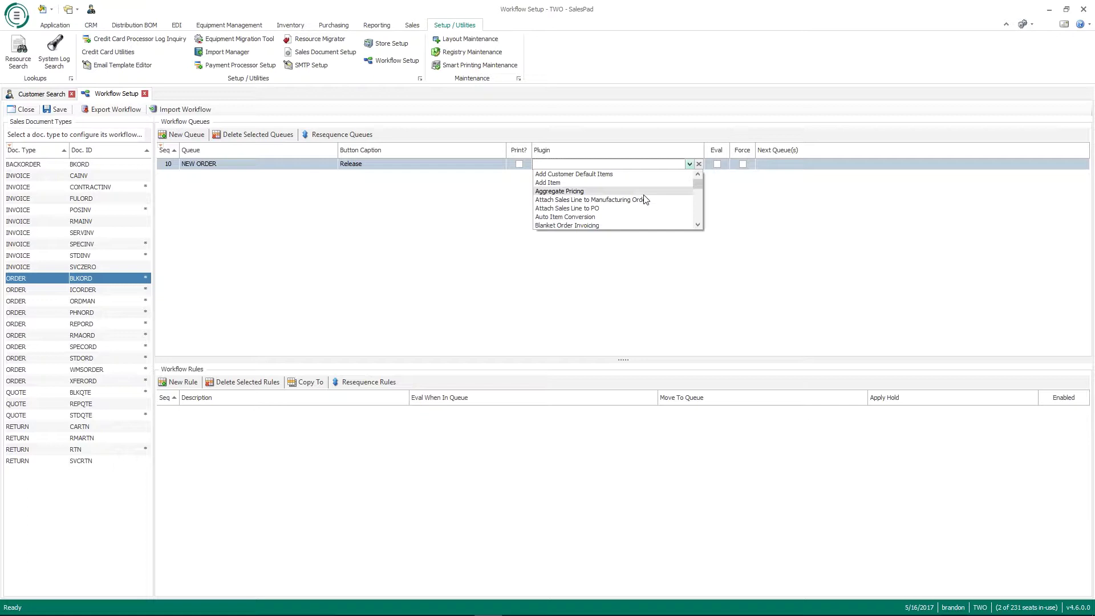
pyautogui.scroll(-8, 644, 200)
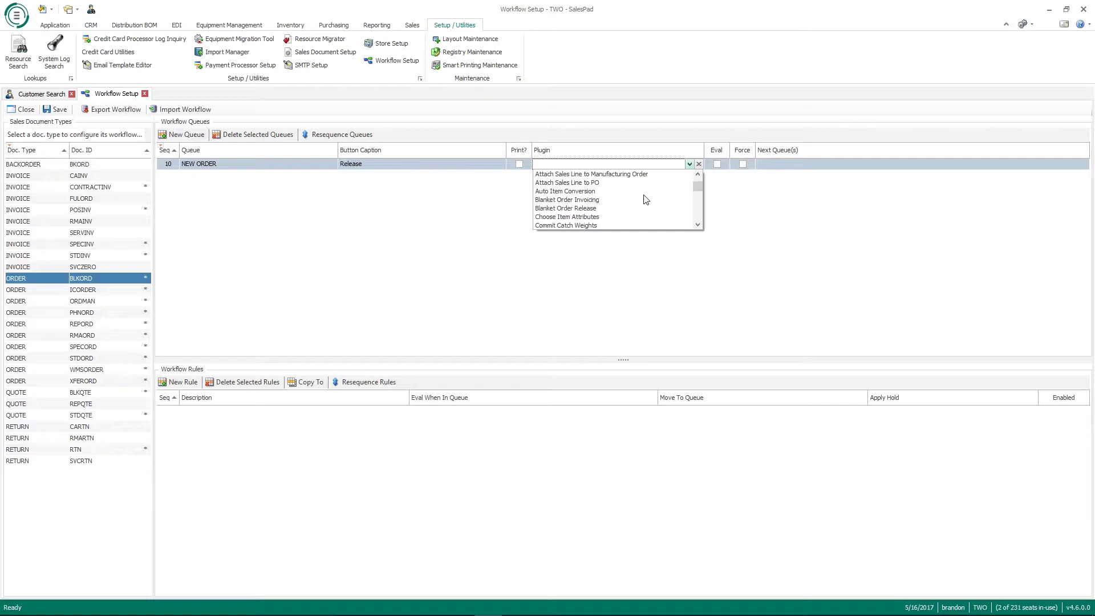
pyautogui.scroll(-1, 646, 200)
pyautogui.scroll(-5, 646, 200)
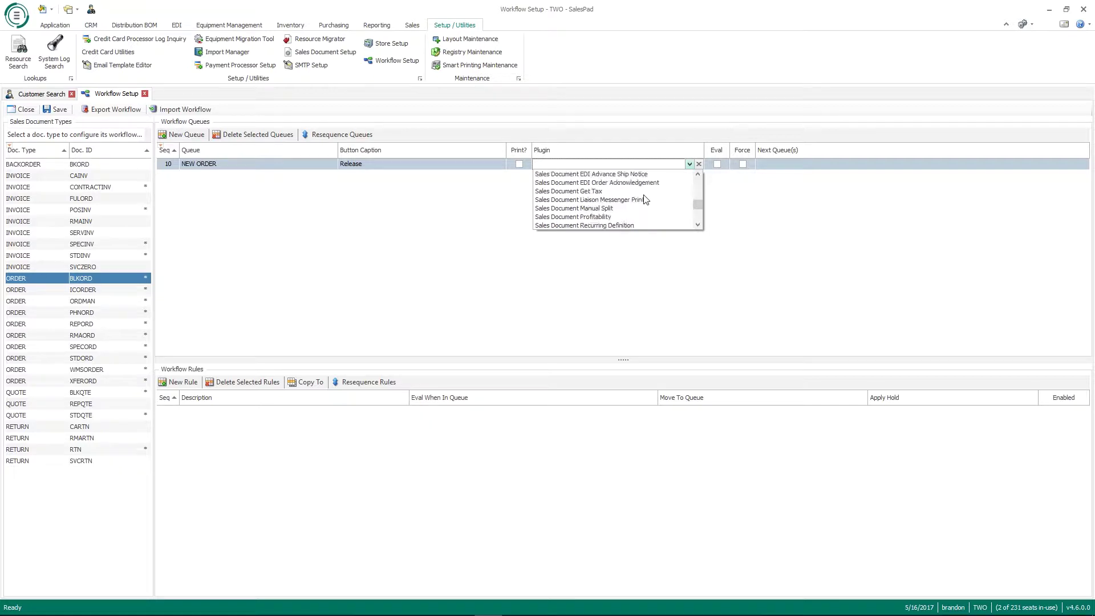
pyautogui.scroll(14, 645, 199)
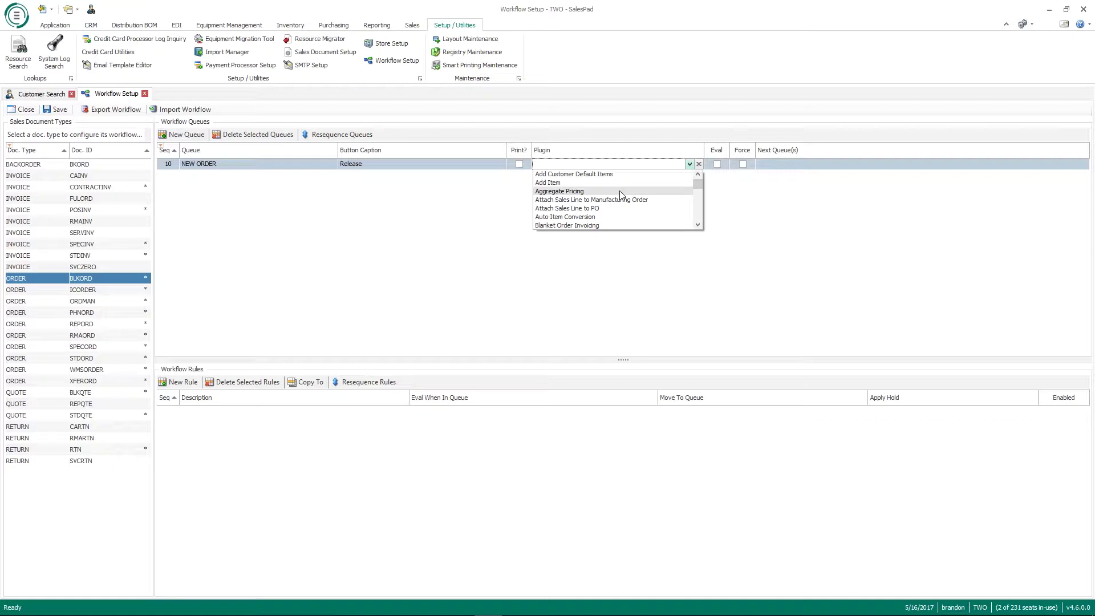
pyautogui.scroll(-12, 621, 190)
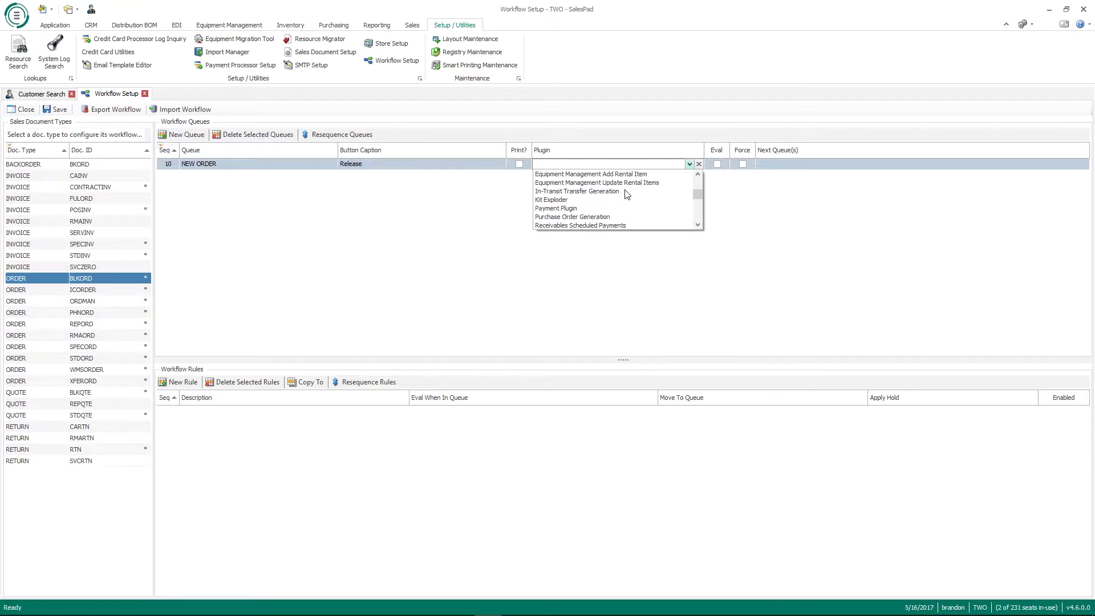
pyautogui.scroll(-1, 626, 194)
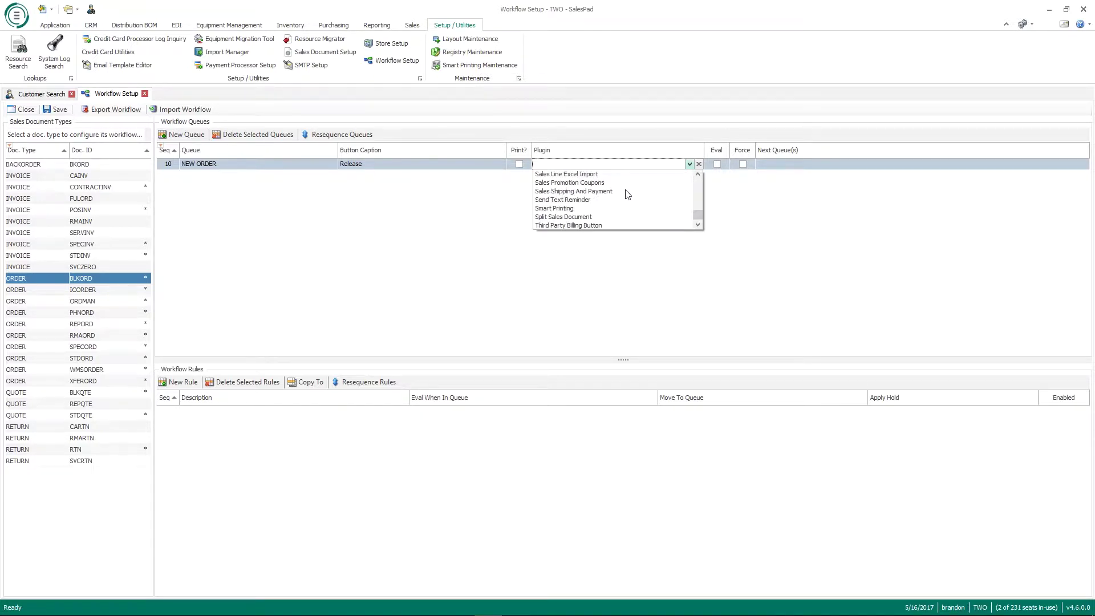
pyautogui.scroll(2, 626, 194)
pyautogui.scroll(-3, 626, 193)
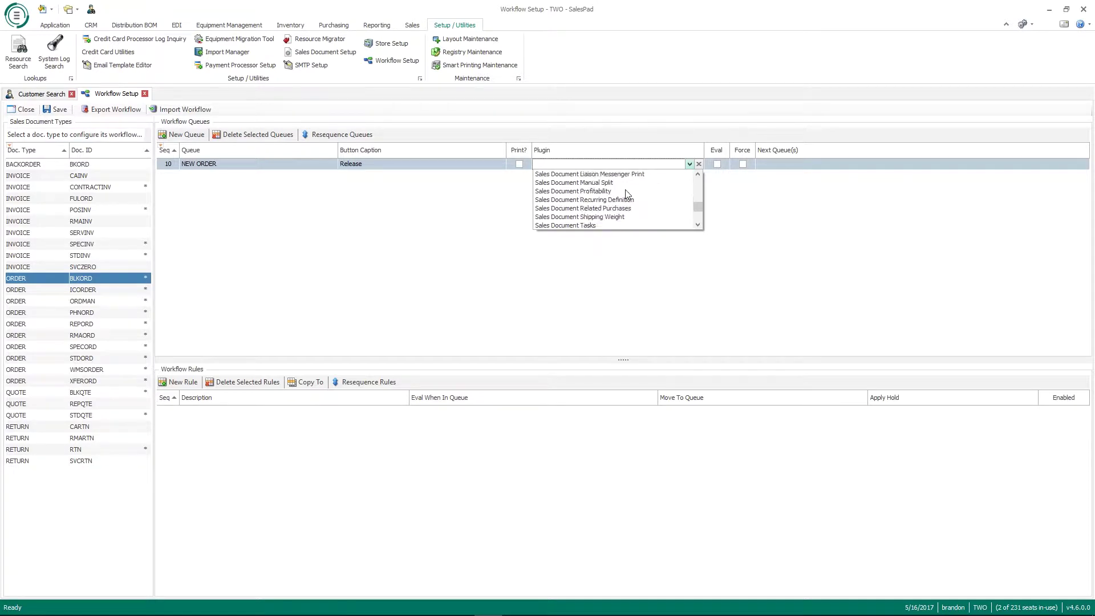
pyautogui.scroll(3, 626, 194)
pyautogui.scroll(5, 626, 194)
pyautogui.scroll(-4, 626, 194)
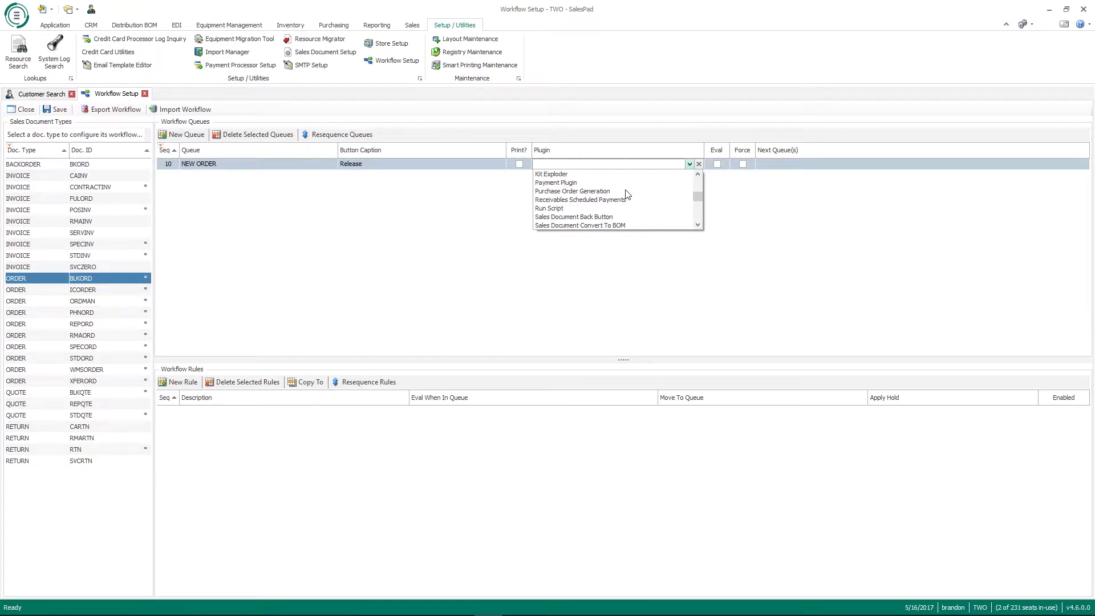
pyautogui.scroll(-6, 626, 194)
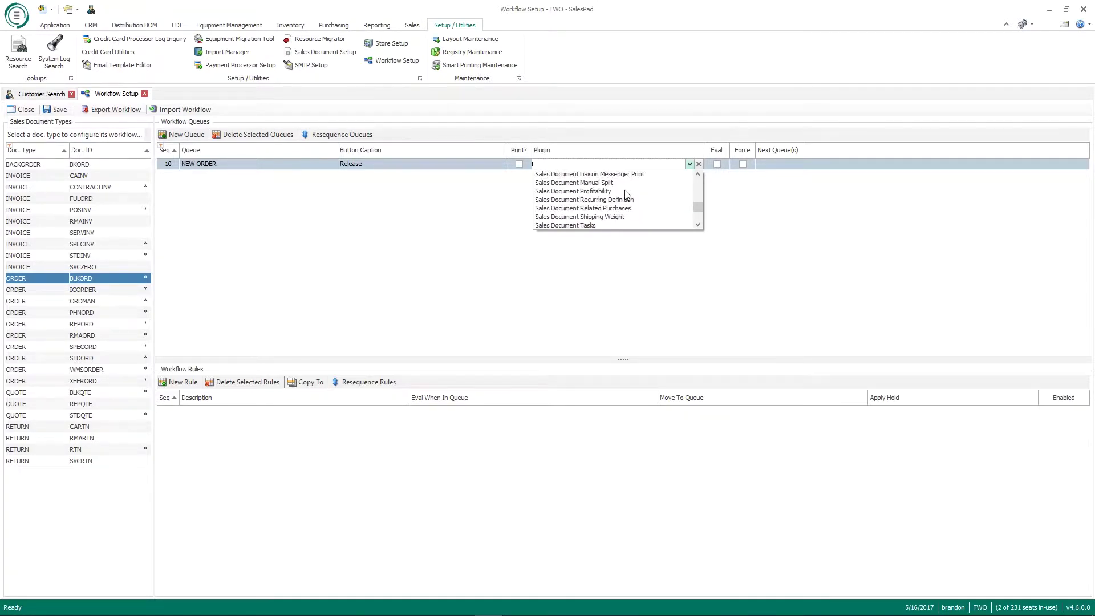
pyautogui.scroll(-1, 626, 194)
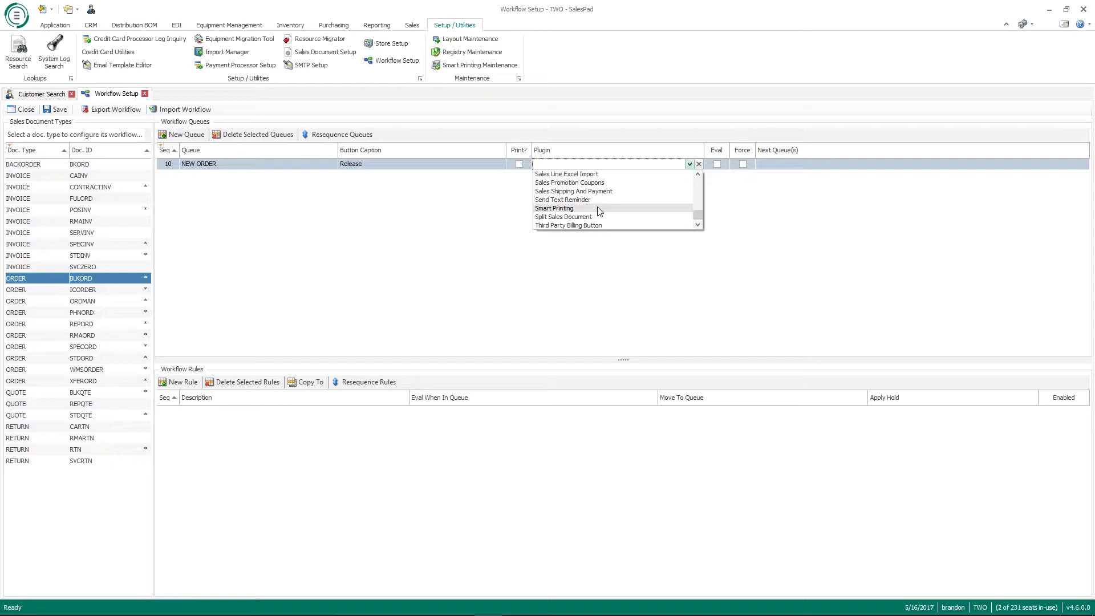
pyautogui.click(478, 224)
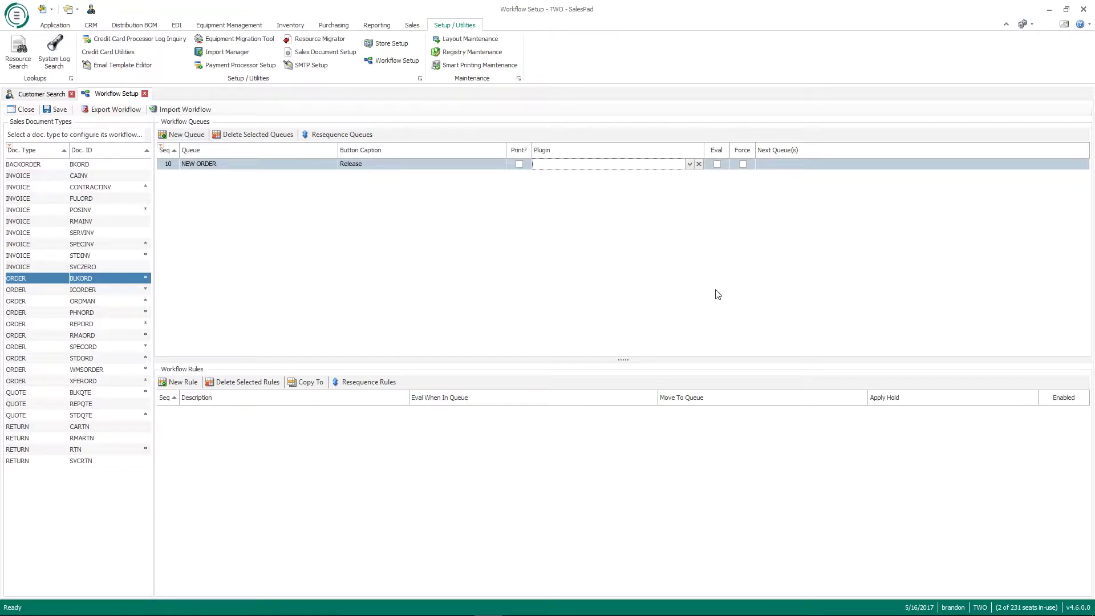
# Step: Set NEW ORDER's next queue to READY TO PICK and add a workflow queue with that name
pyautogui.click(766, 165)
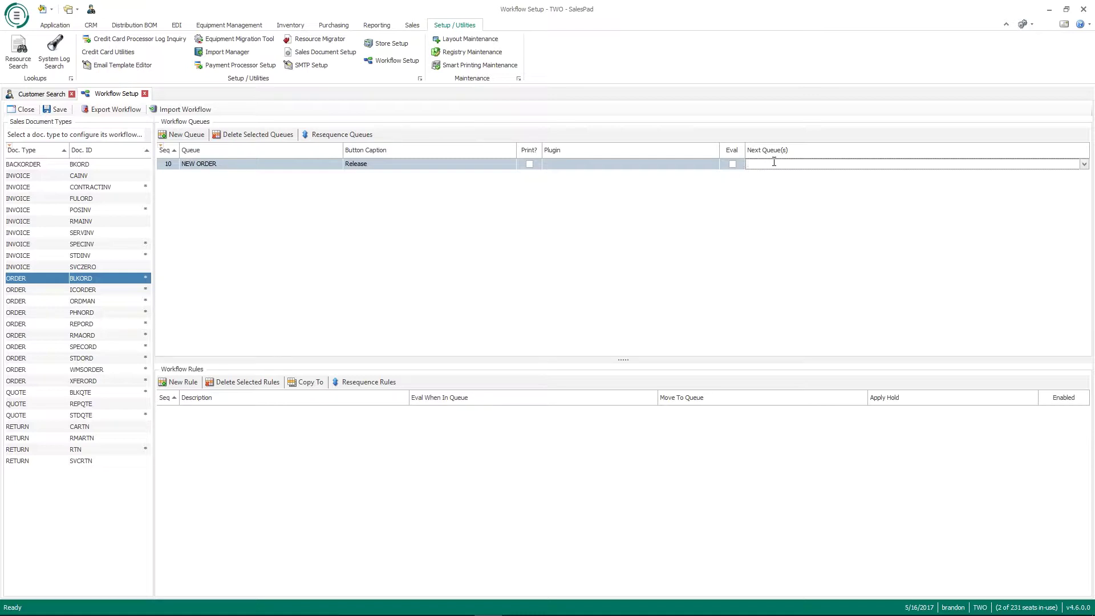
pyautogui.write('READY TO PICK')
pyautogui.click(184, 134)
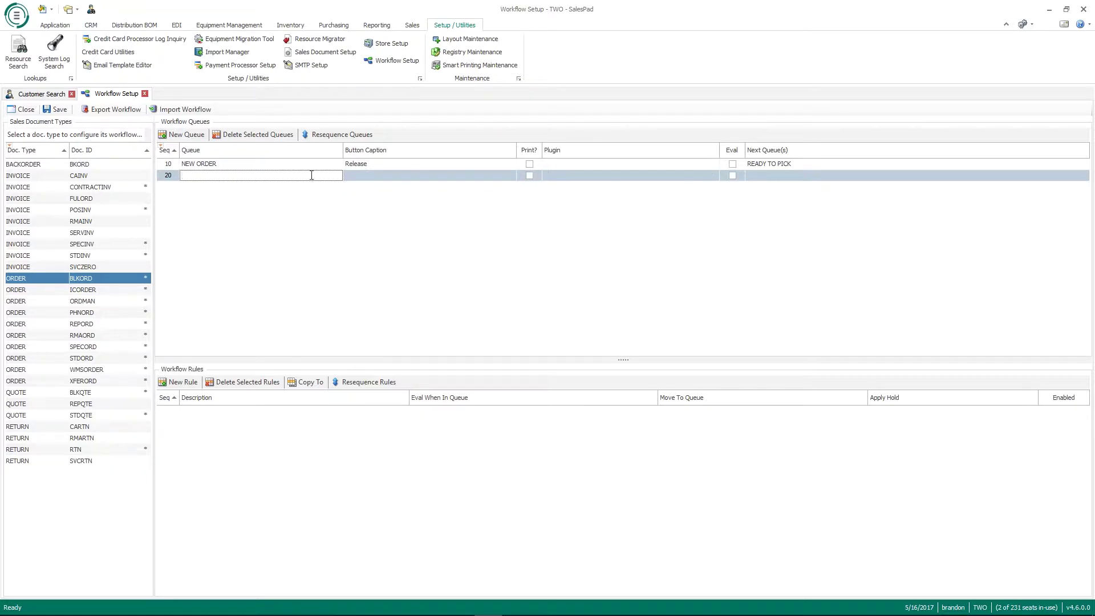
pyautogui.write('READY TO PICK')
# Step: Give the READY TO PICK queue the button caption Picked and the next queue READY TO SHIP
pyautogui.click(350, 176)
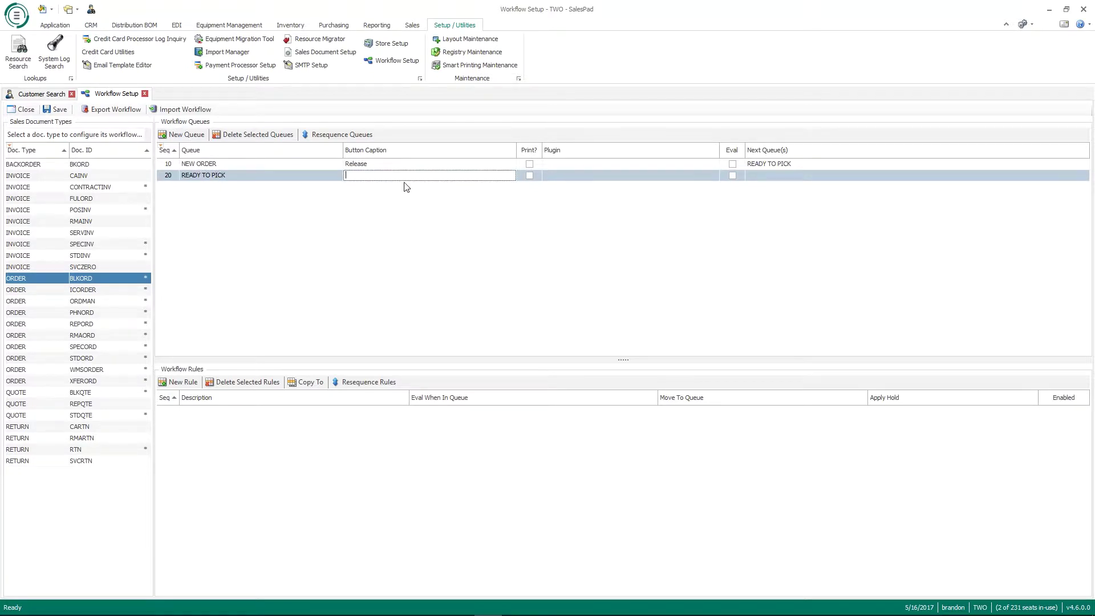
pyautogui.write('Picked')
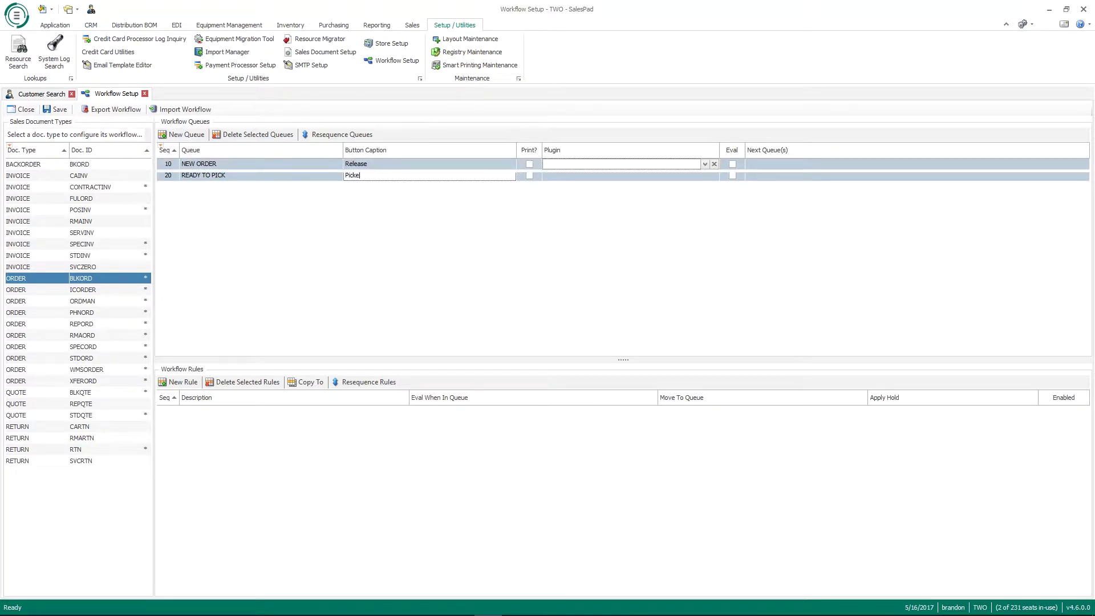
pyautogui.click(406, 187)
pyautogui.press('Tab')
pyautogui.press('Tab')
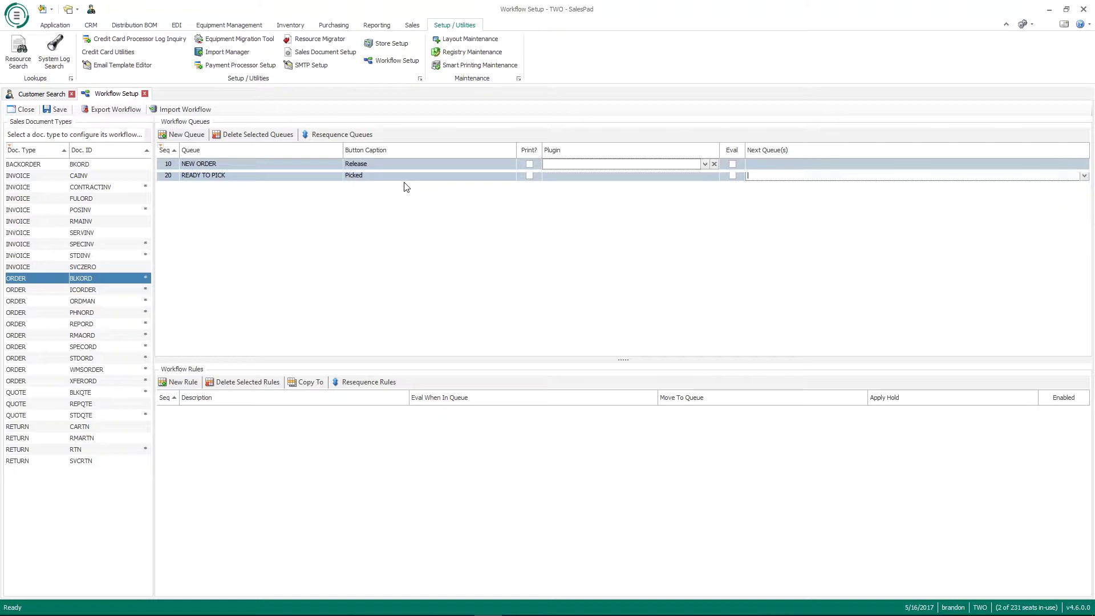
pyautogui.write('READY TO SHIP')
# Step: Add a third workflow queue named READY TO SHIP to the BLKORD document type
pyautogui.click(194, 135)
pyautogui.write('READY TO SHIP')
pyautogui.press('Tab')
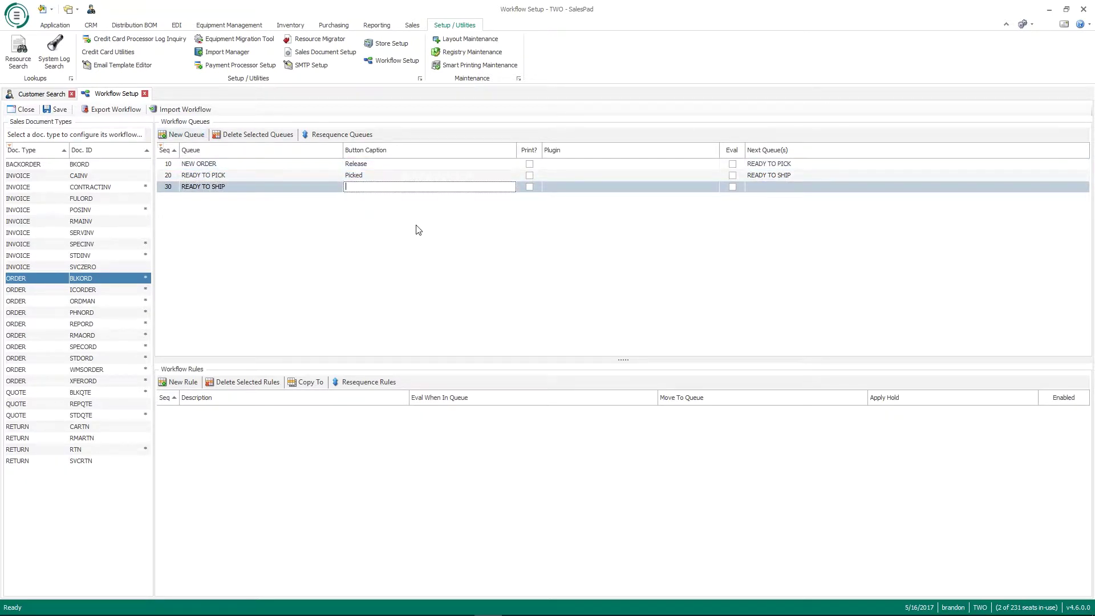
# Step: Give the READY TO SHIP queue the button caption Release and the next queue READY TO INV
pyautogui.write('Release')
pyautogui.press('Tab')
pyautogui.press('Tab')
pyautogui.press('Tab')
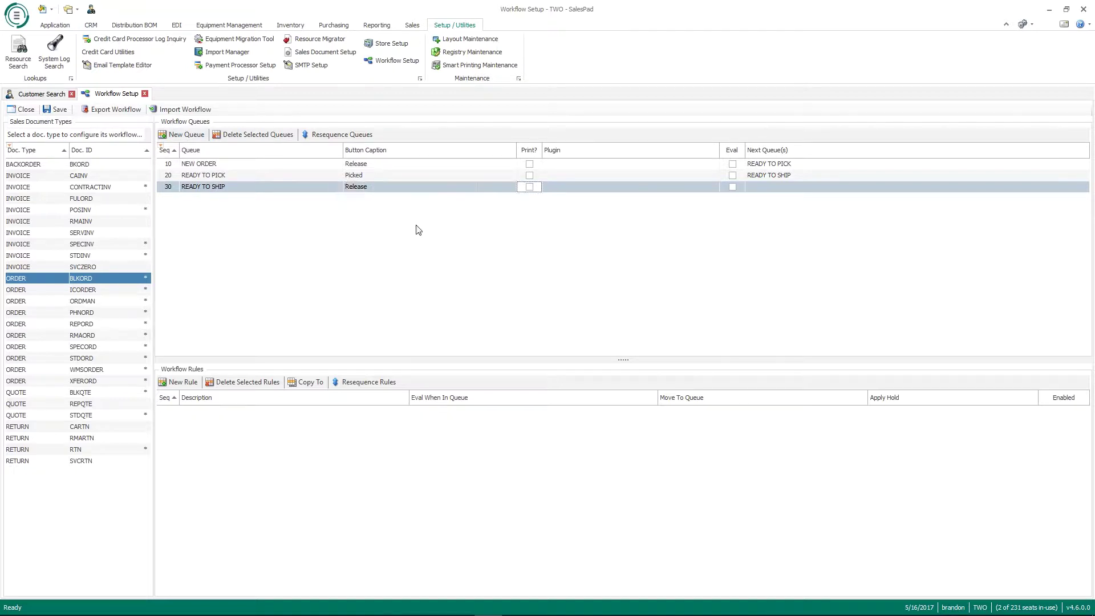
pyautogui.press('Tab')
pyautogui.write('READY TO ')
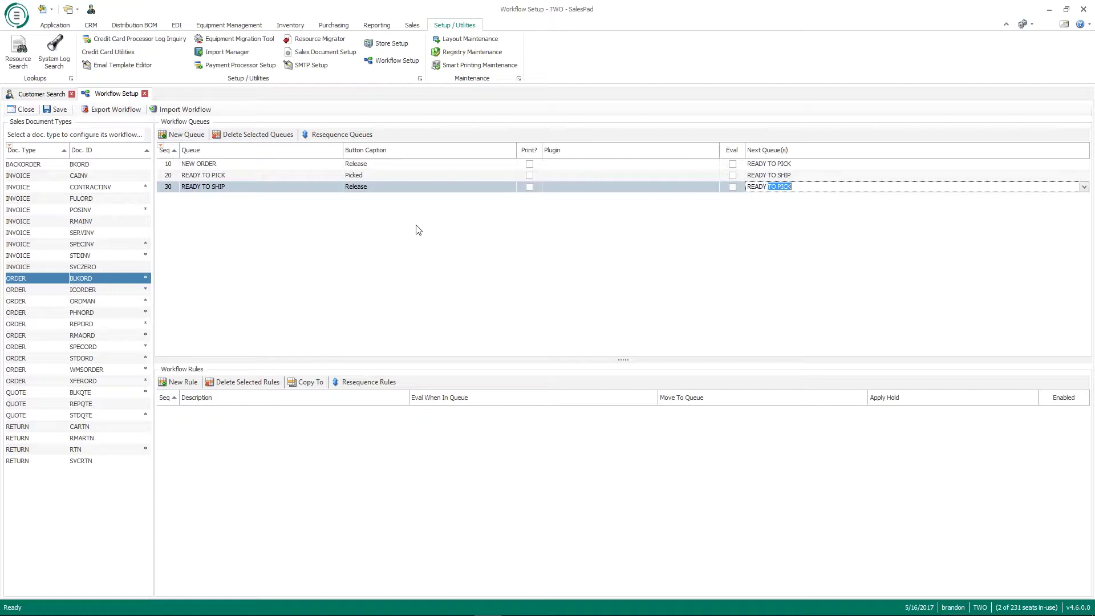
pyautogui.write('INV')
# Step: Add a fourth workflow queue named READY TO INV, leaving its next queue empty
pyautogui.click(186, 135)
pyautogui.write('READY TO INV')
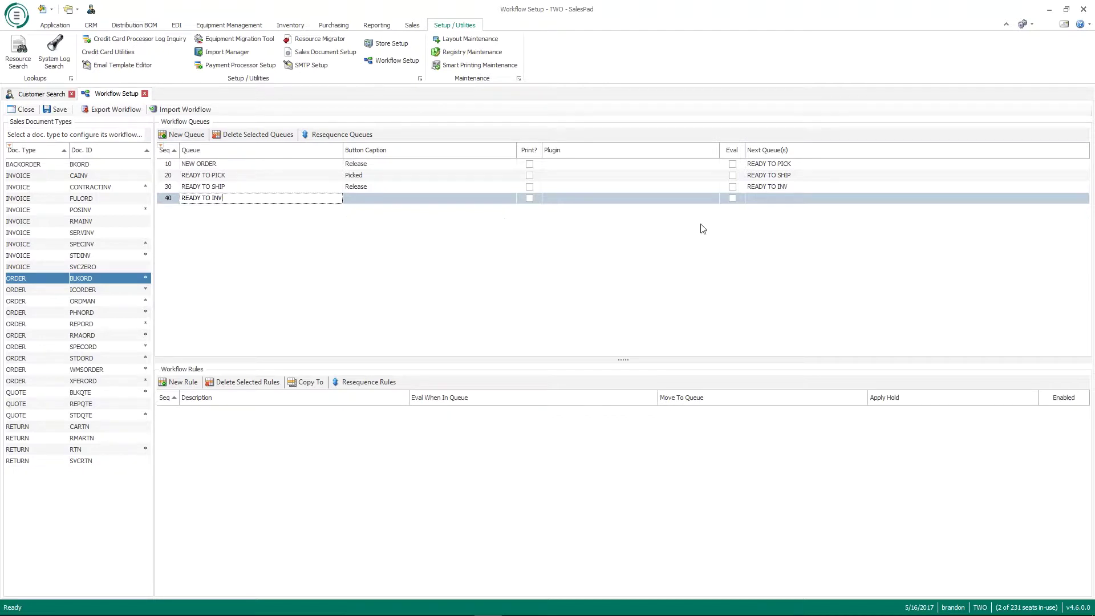
pyautogui.click(767, 200)
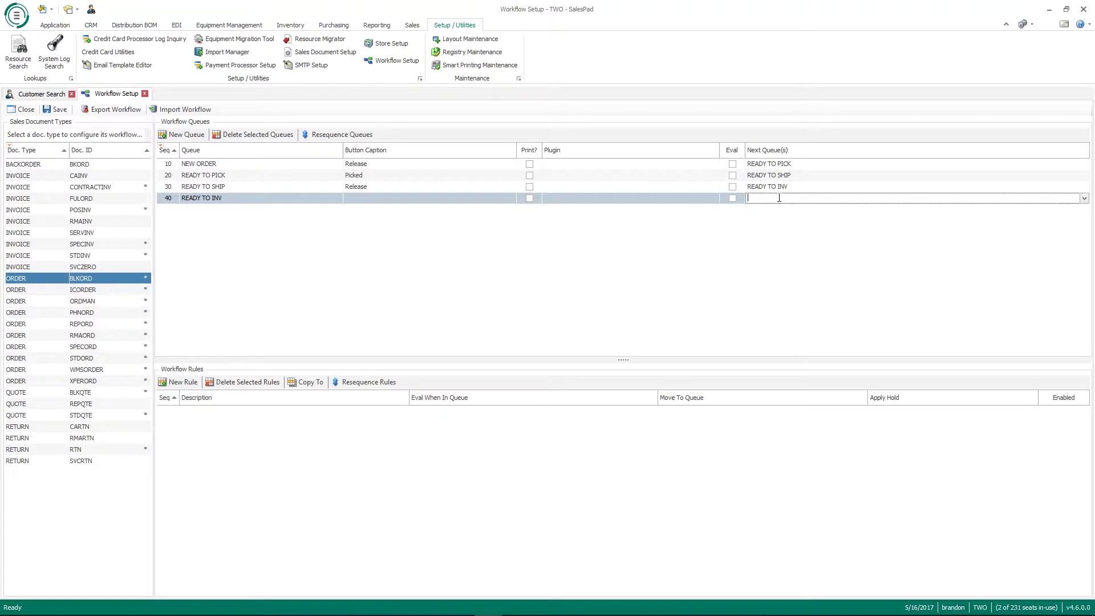
# Step: Describe the new workflow rule as "Customer is over credit limit" and evaluate it in the queues NEW ORDER;CREDIT HOLD
pyautogui.moveTo(591, 360); pyautogui.dragTo(582, 287)
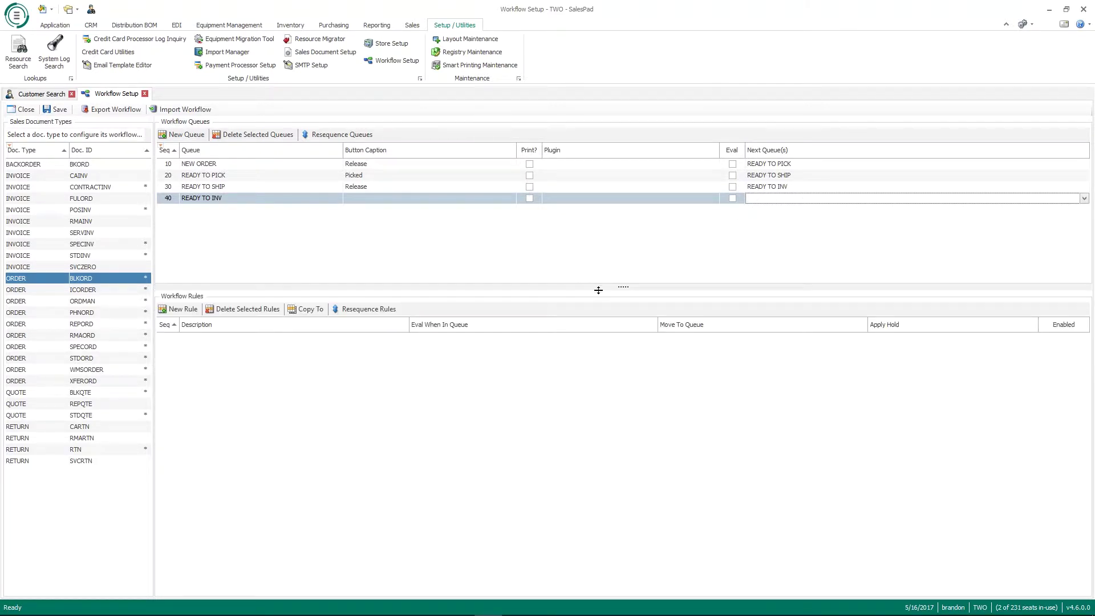
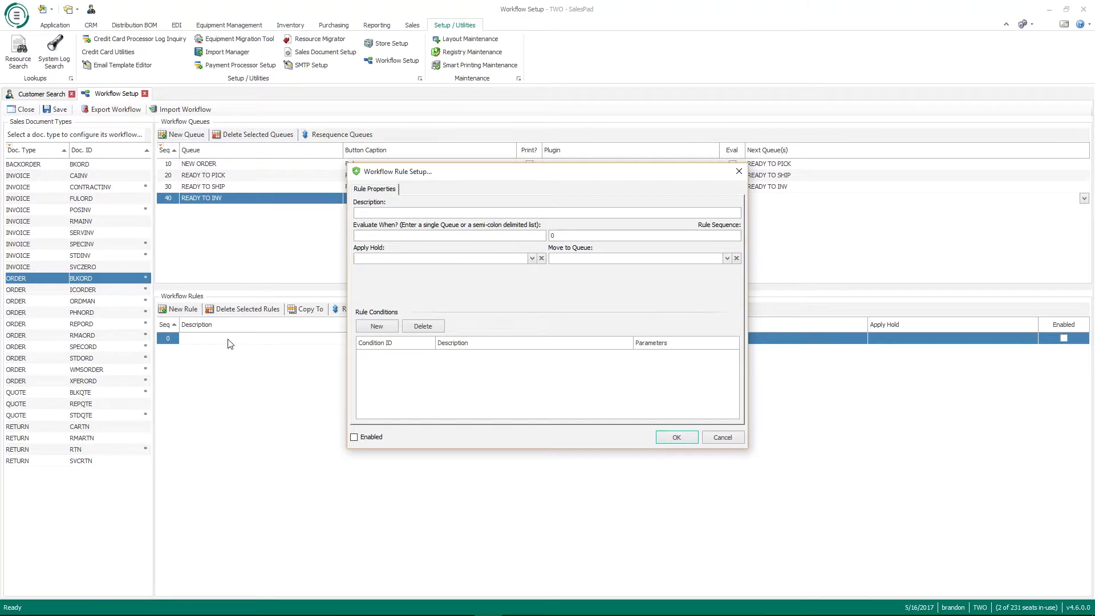
pyautogui.write('Customer is over ')
pyautogui.write('credit limit')
pyautogui.write('NEW ORDER;')
pyautogui.write('CREDIT HOLD')
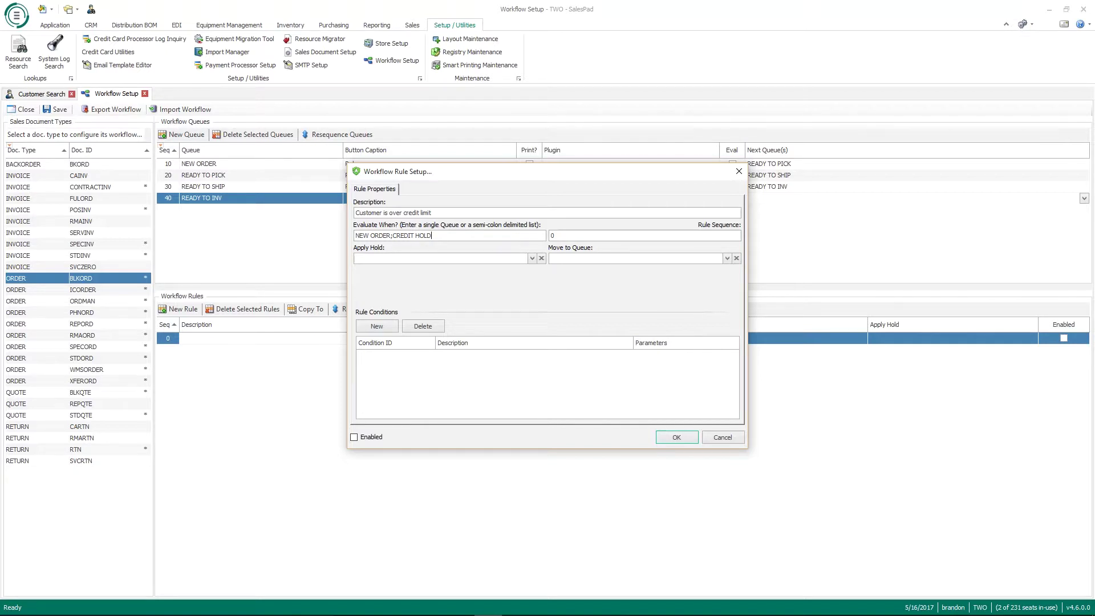
pyautogui.press('Tab')
# Step: Have the credit limit rule apply the CREDIT hold and move documents to the CREDIT HOLD queue
pyautogui.click(356, 258)
pyautogui.click(532, 258)
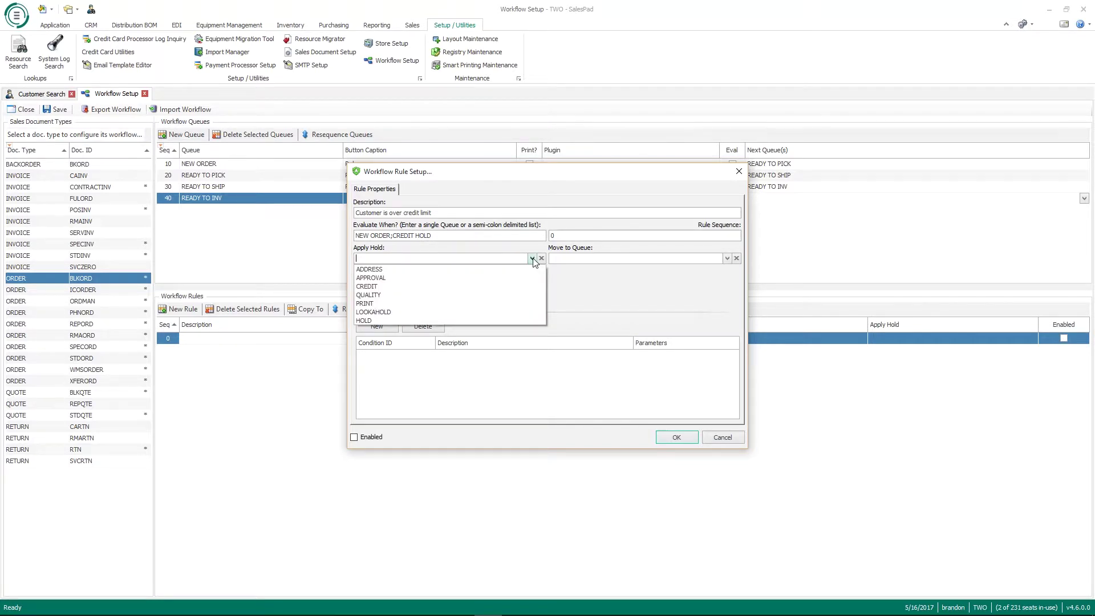
pyautogui.click(492, 290)
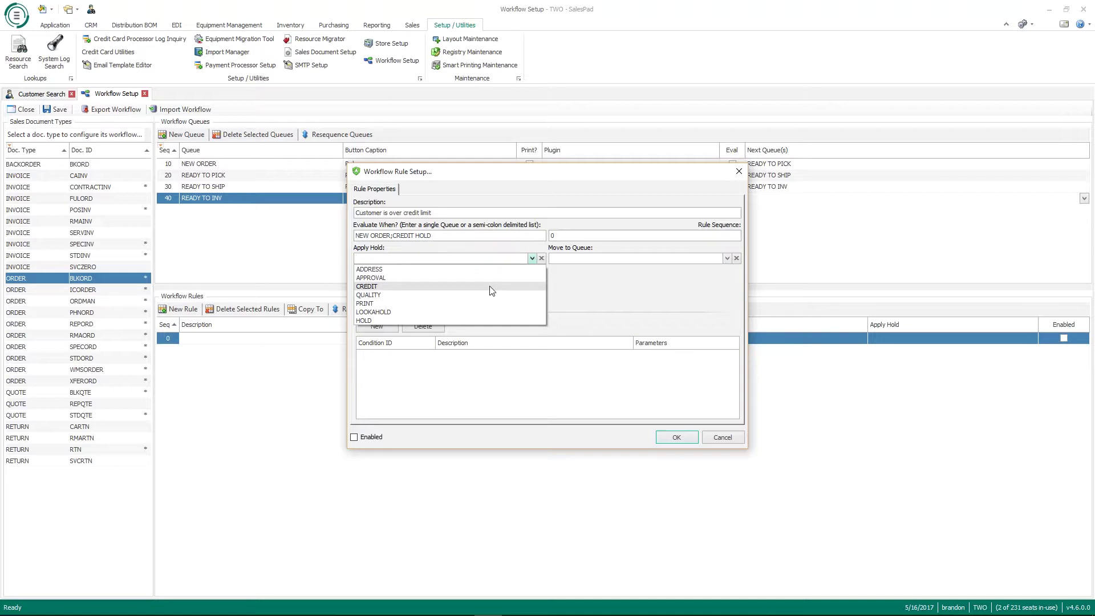
pyautogui.click(492, 291)
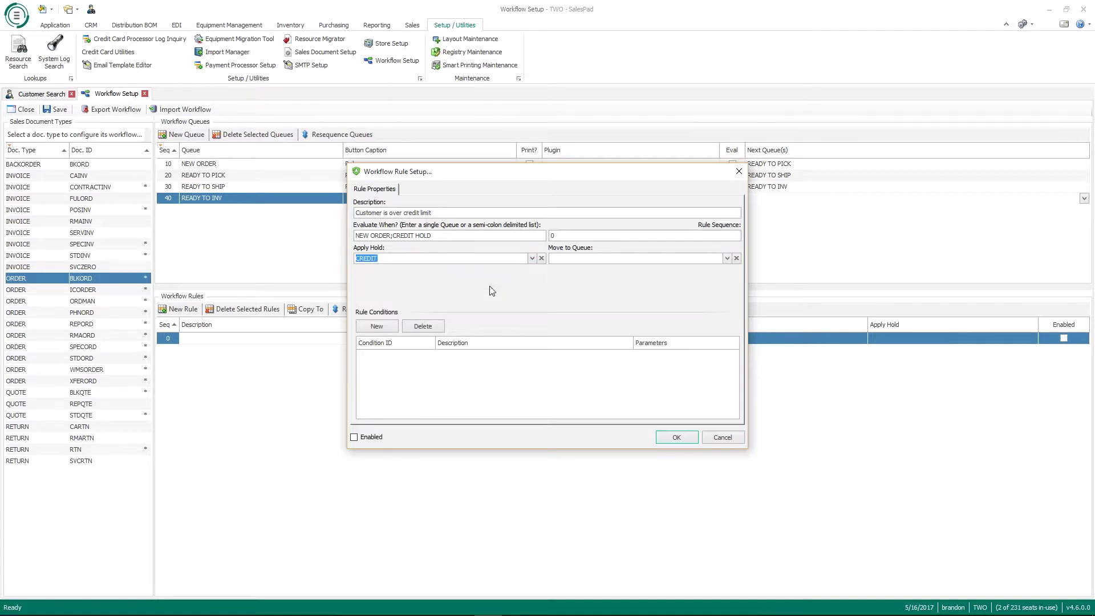
pyautogui.click(593, 257)
pyautogui.write('CREDIT HOLD')
# Step: Add a blank condition to the credit limit rule and open an enlarged list of condition IDs
pyautogui.click(383, 328)
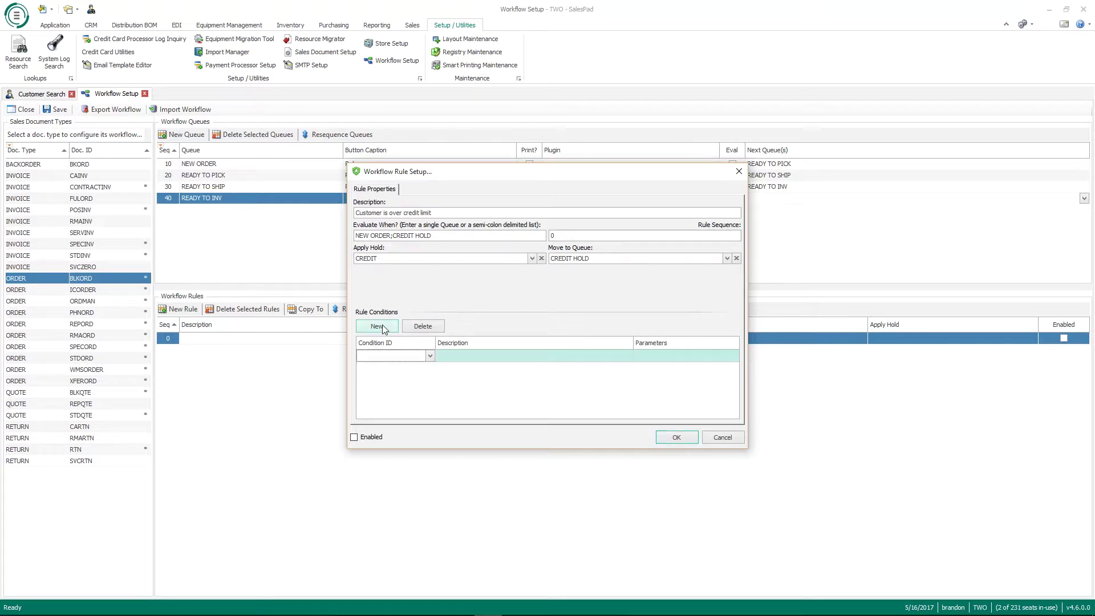
pyautogui.click(429, 357)
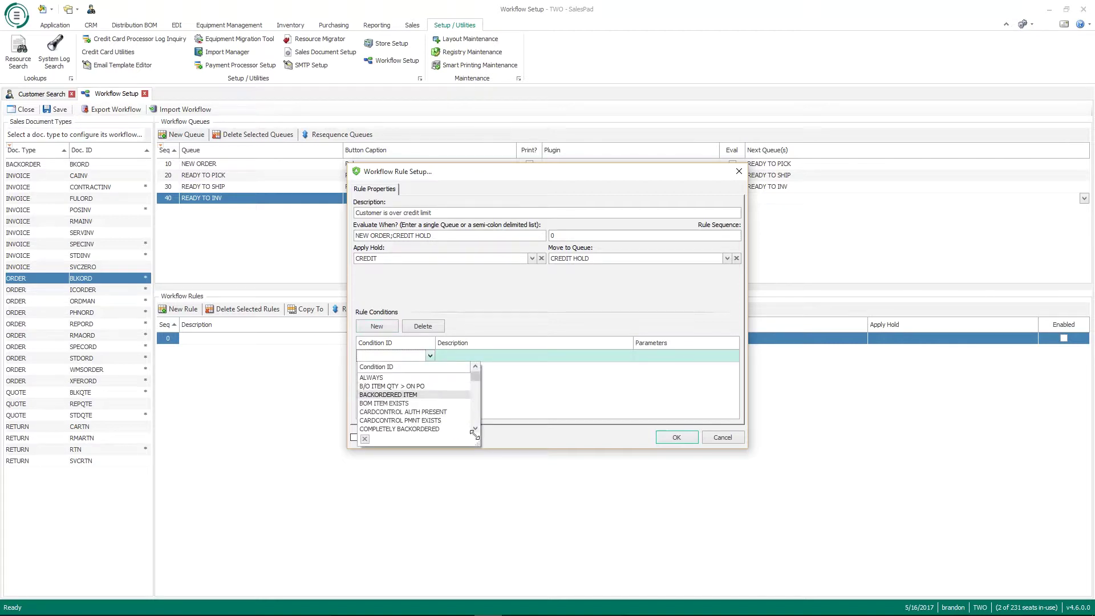
pyautogui.moveTo(477, 444); pyautogui.dragTo(648, 512)
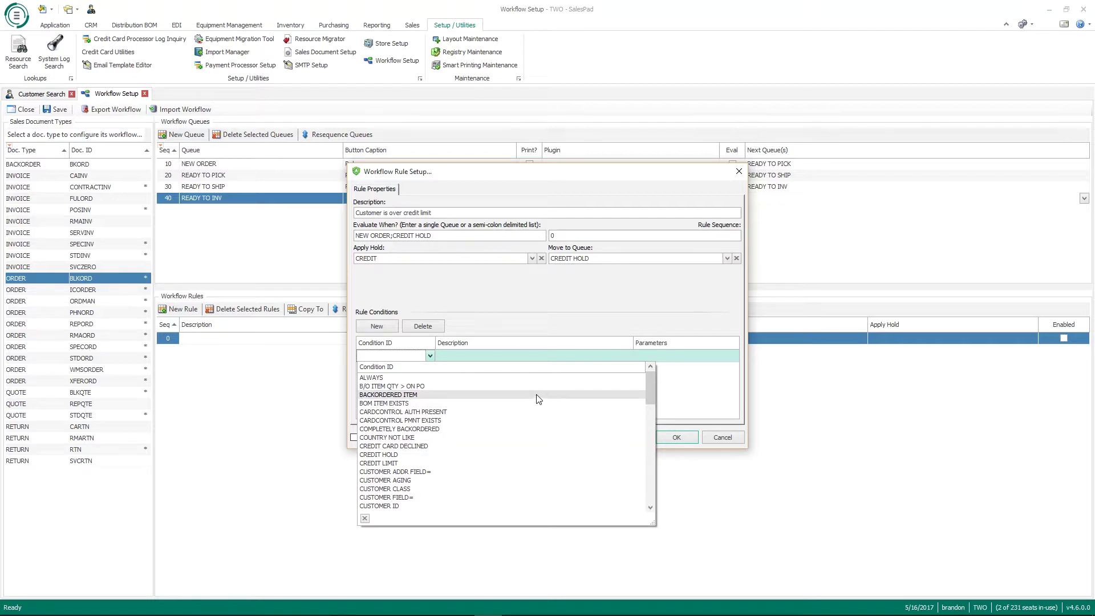
# Step: Look through the condition IDs available for workflow rules
pyautogui.scroll(-1, 539, 399)
pyautogui.scroll(-4, 539, 398)
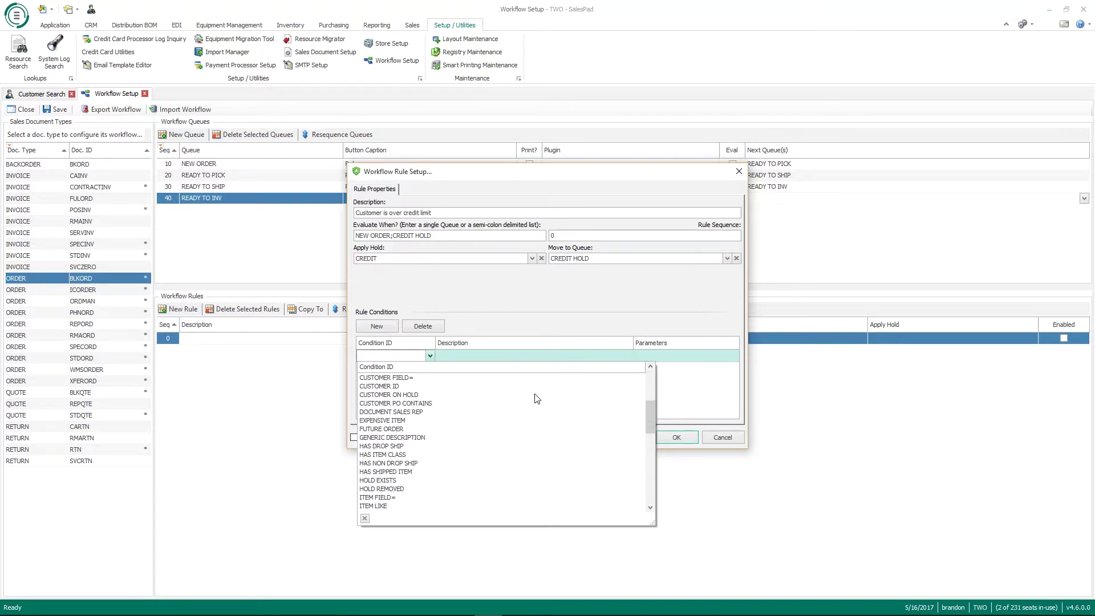
pyautogui.scroll(4, 538, 398)
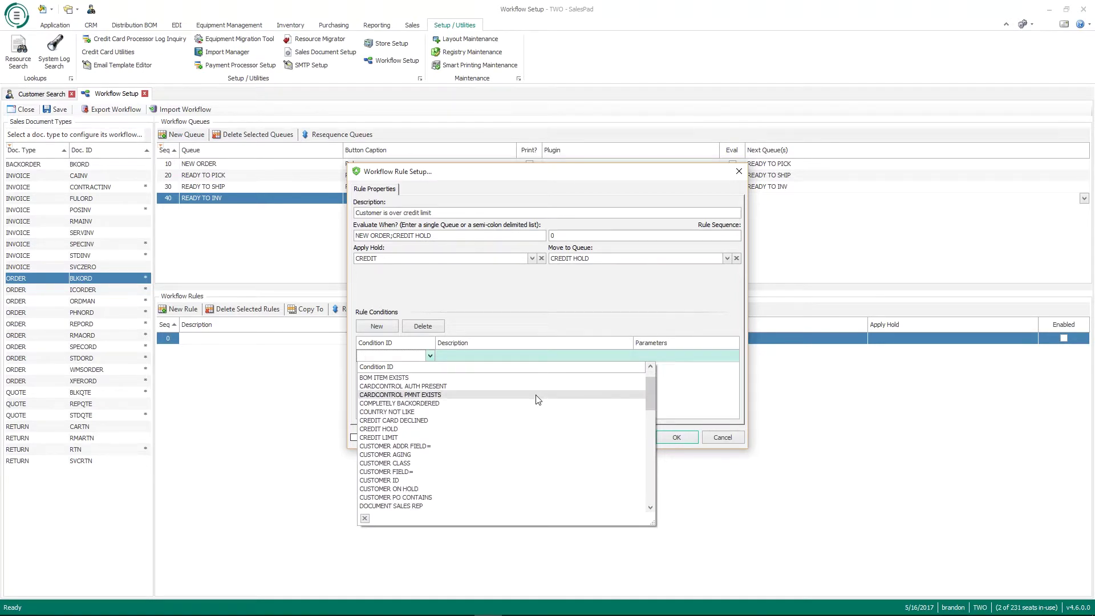
pyautogui.scroll(-2, 538, 399)
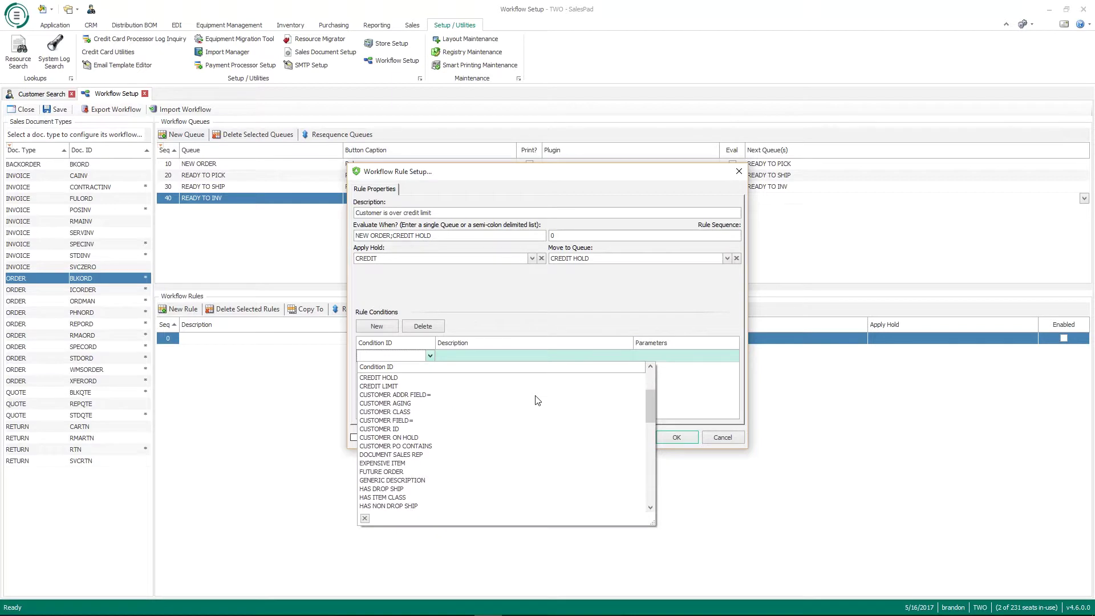
pyautogui.scroll(3, 538, 400)
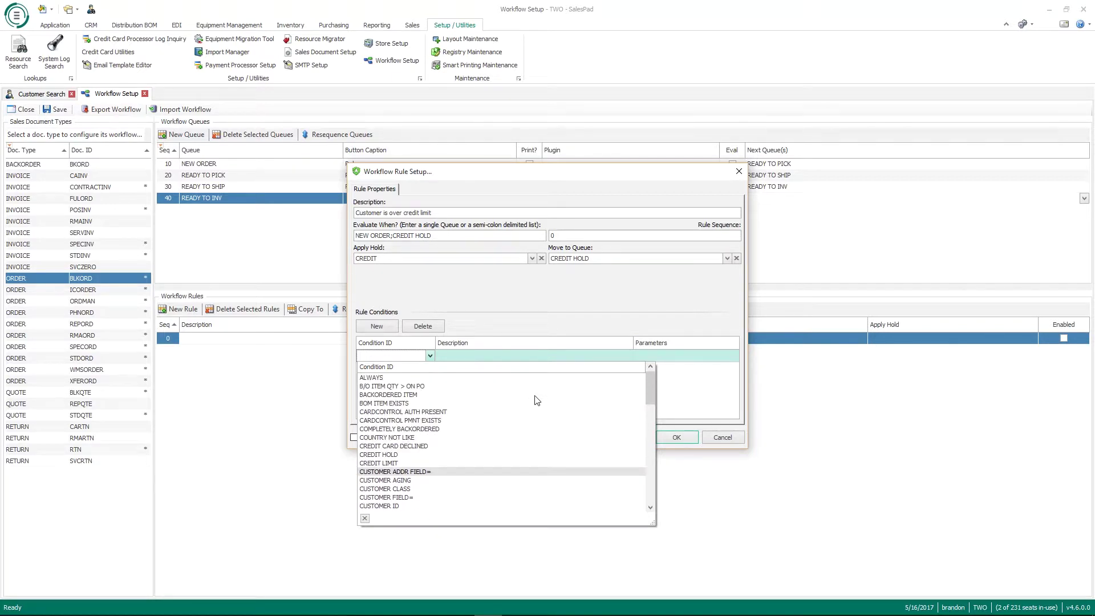
pyautogui.scroll(-1, 538, 400)
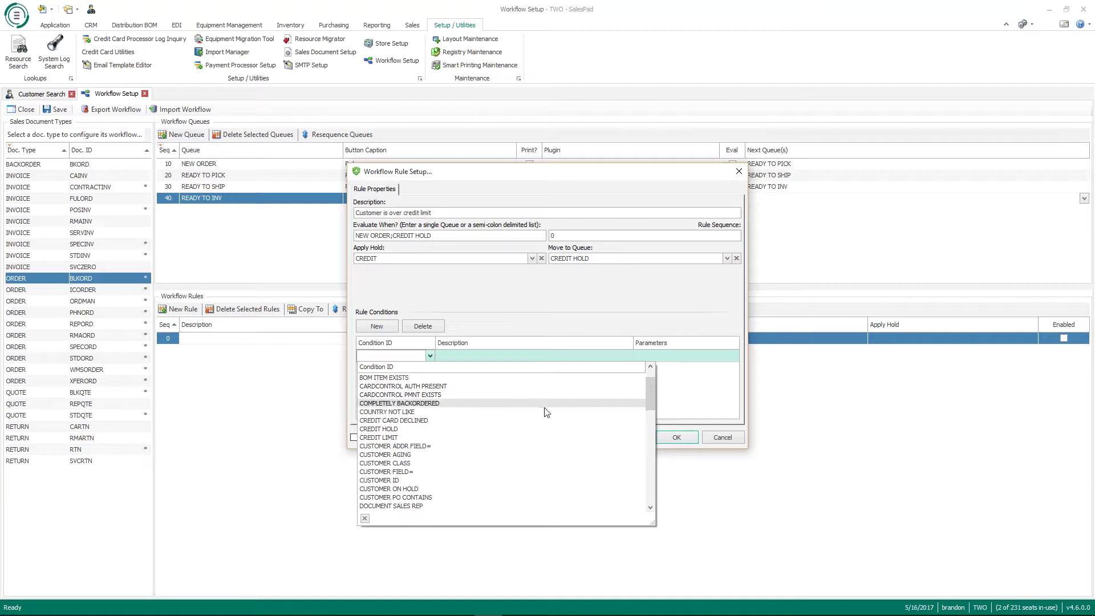
pyautogui.scroll(-1, 547, 409)
pyautogui.scroll(-2, 547, 411)
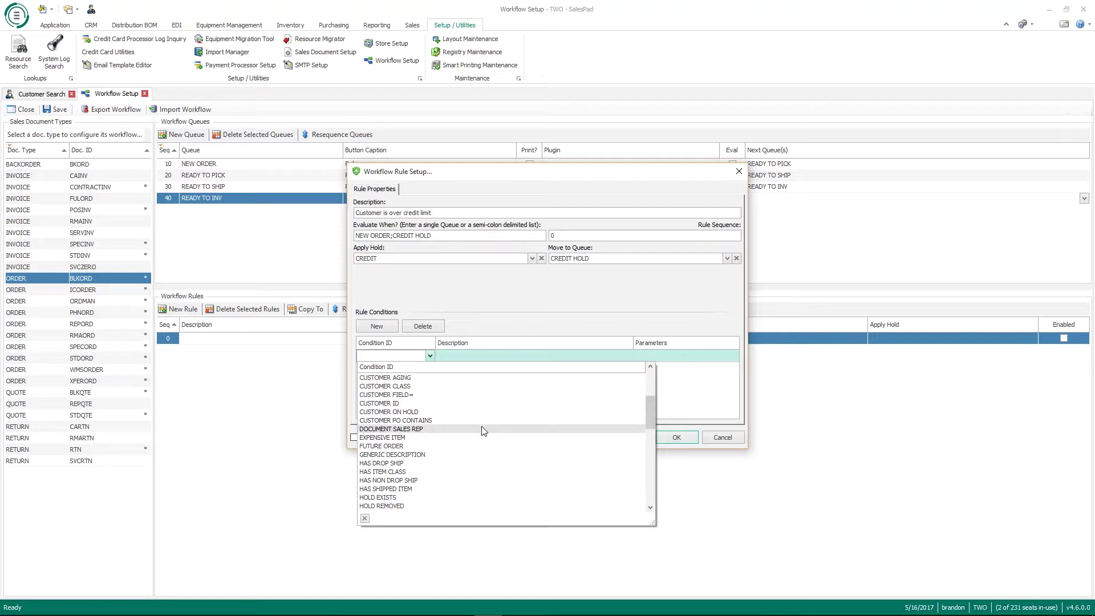
pyautogui.scroll(4, 485, 430)
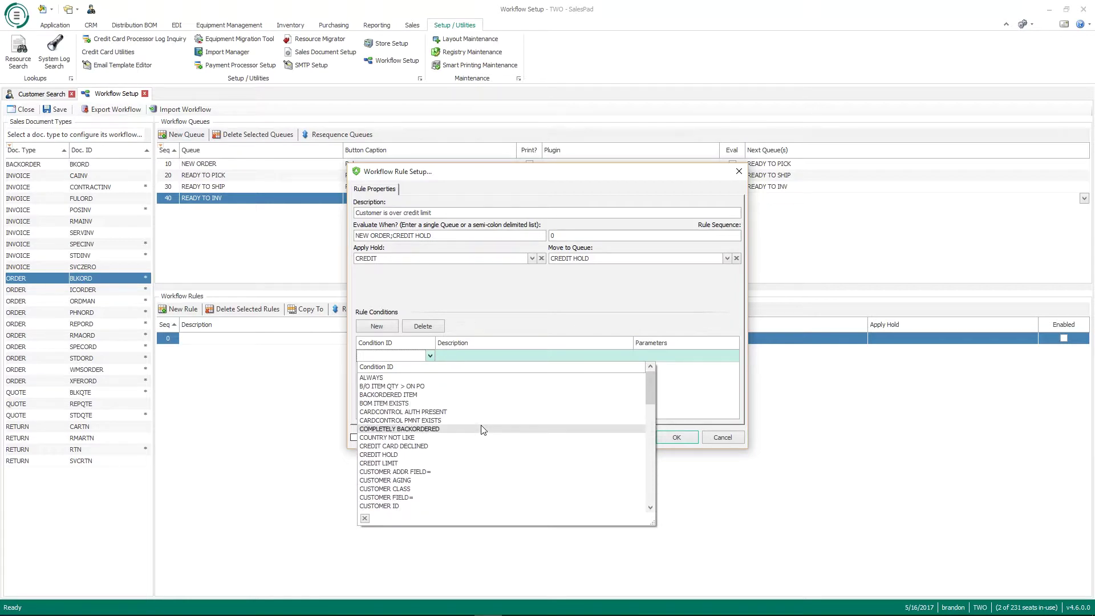
# Step: Set the rule's condition to CREDIT LIMIT with its default description, and accept the rule as enabled
pyautogui.click(427, 463)
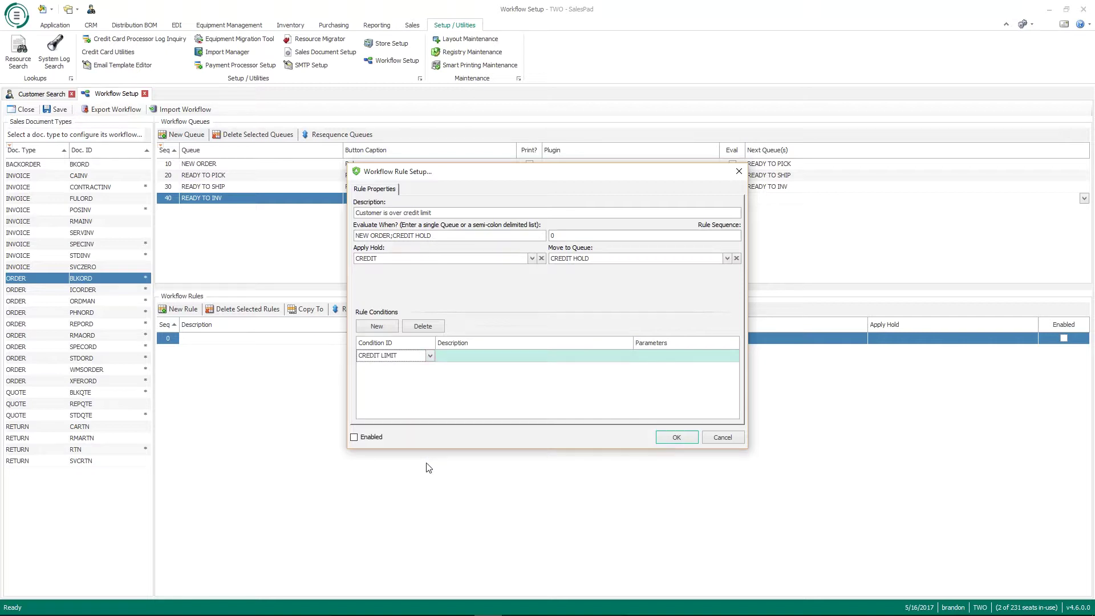
pyautogui.press('Tab')
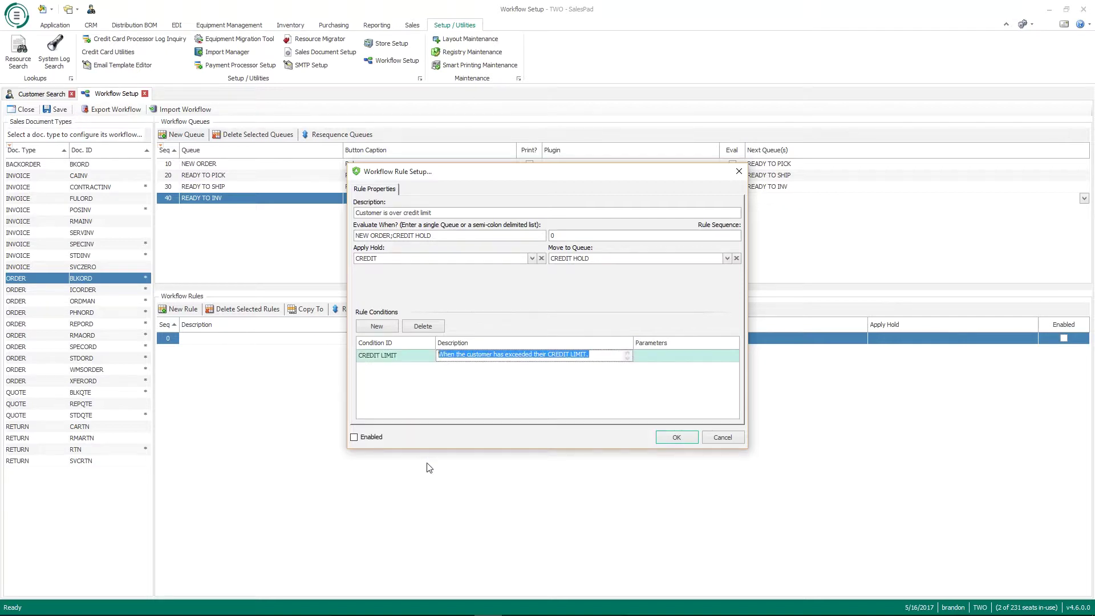
pyautogui.click(463, 383)
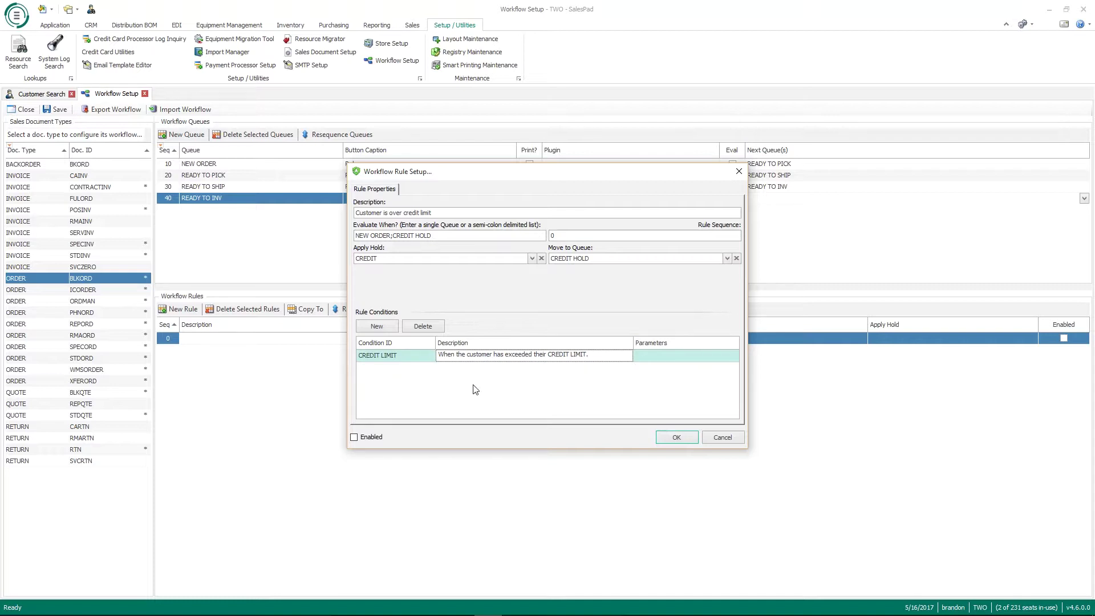
pyautogui.click(370, 437)
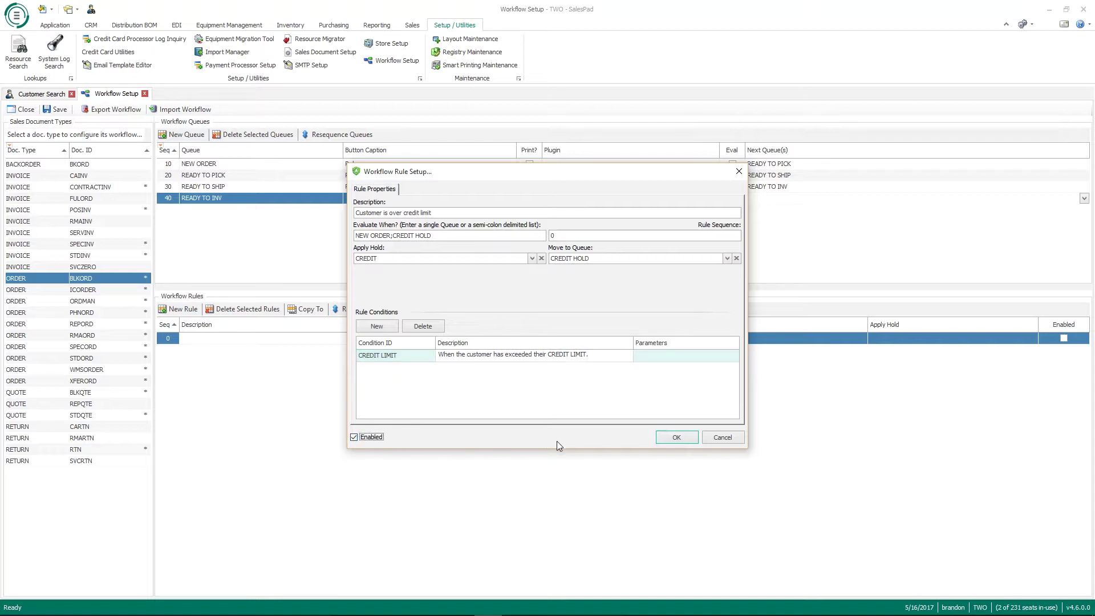
pyautogui.click(673, 437)
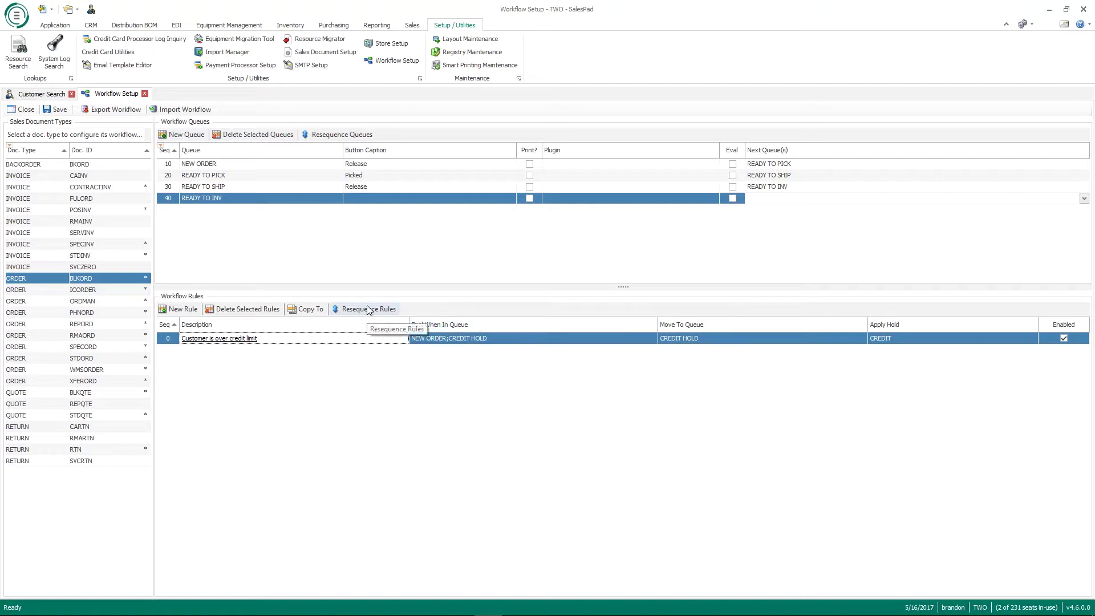
# Step: Add a fifth workflow queue named CREDIT HOLD to the BLKORD document type
pyautogui.click(174, 135)
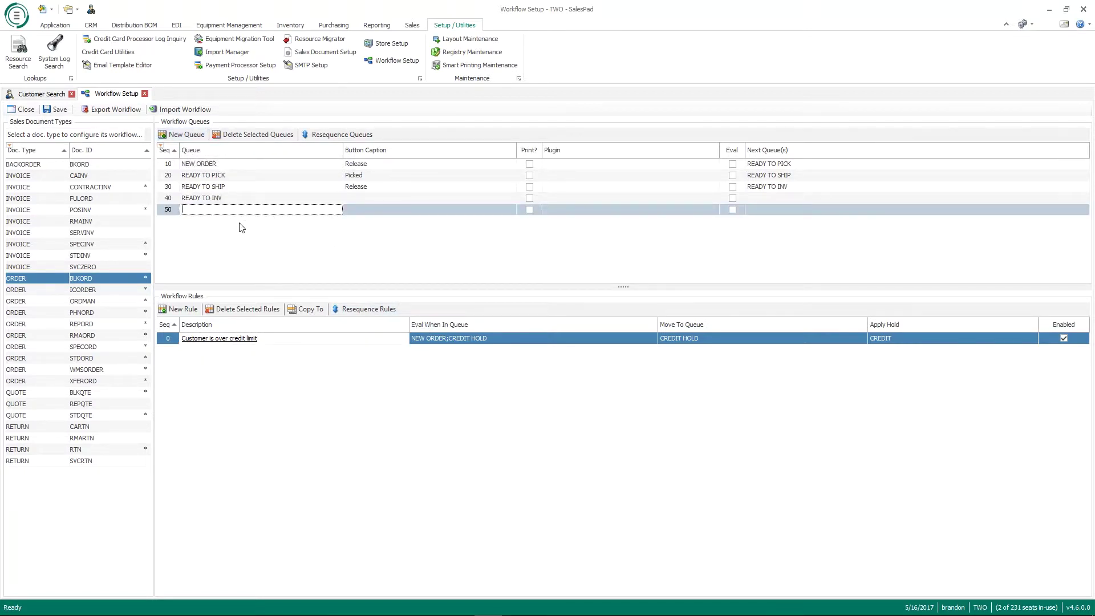
pyautogui.write('CREID ')
pyautogui.write('T HOLD')
pyautogui.press('Tab')
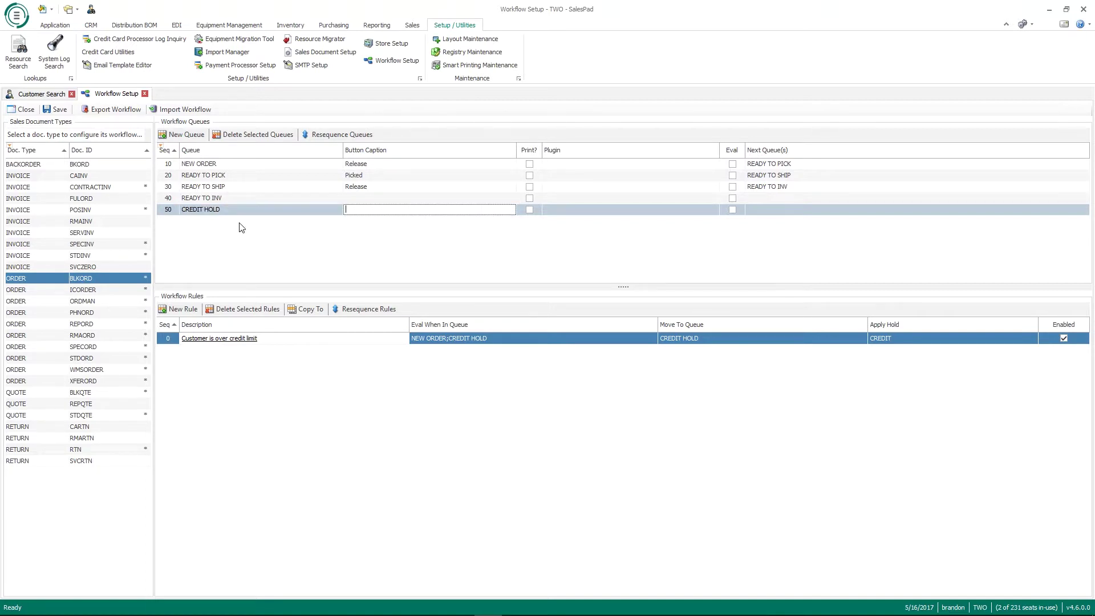
# Step: Give the CREDIT HOLD queue the button caption Approved and the next queue READY TO PICK
pyautogui.write('Approved')
pyautogui.press('Tab')
pyautogui.press('Tab')
pyautogui.press('Tab')
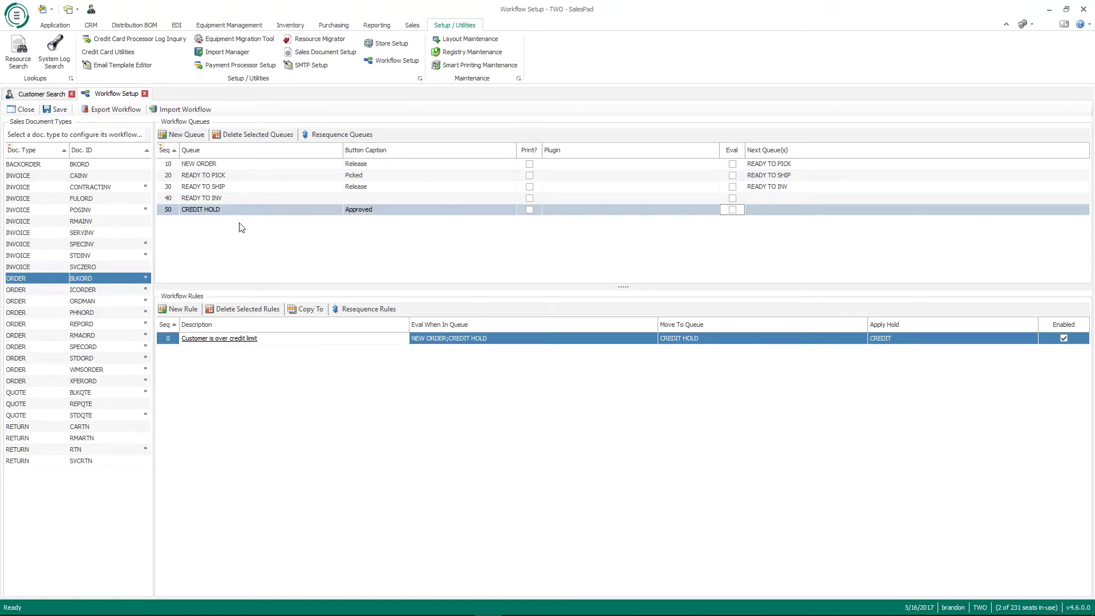
pyautogui.write('READY TO PICK')
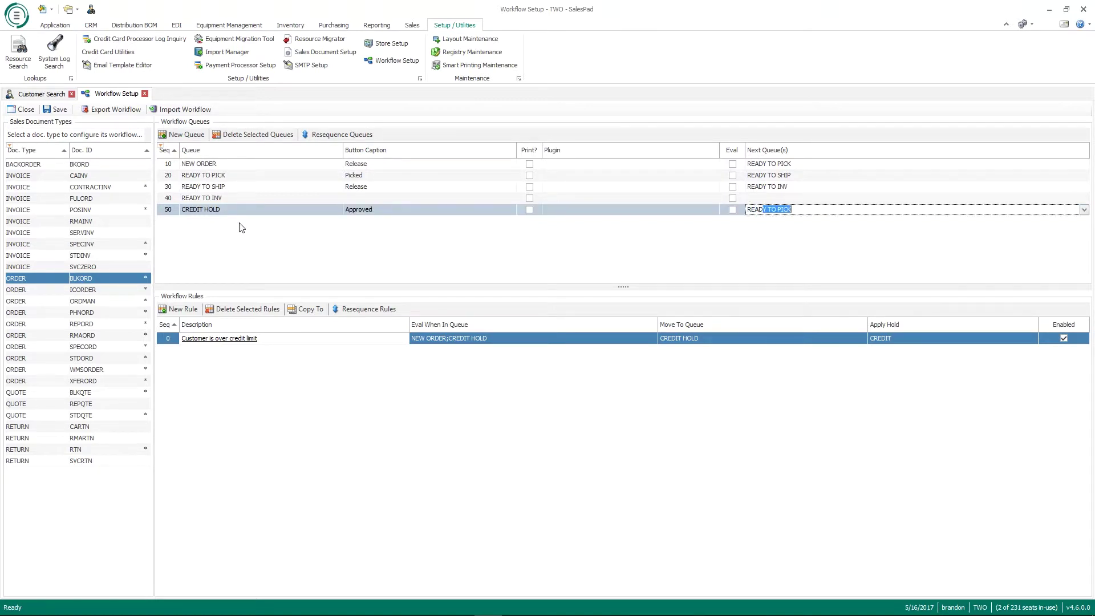
pyautogui.press('Return')
# Step: Set the CREDIT HOLD queue's sequence number to 15 so it sits between NEW ORDER and READY TO PICK
pyautogui.click(171, 211)
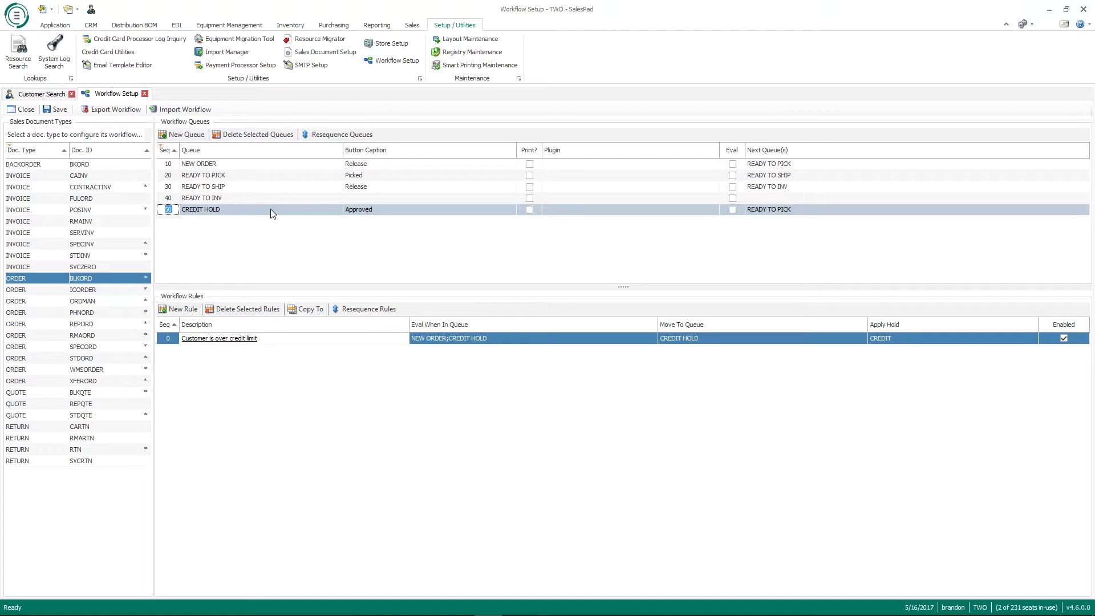
pyautogui.write('15')
pyautogui.press('Tab')
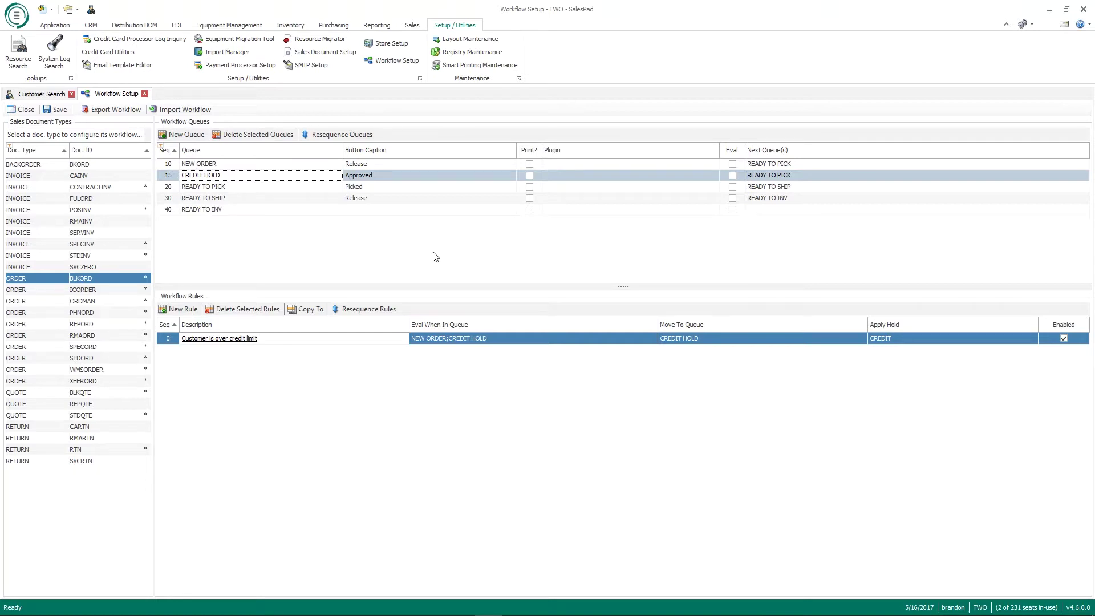
# Step: Enable rule evaluation for the NEW ORDER and CREDIT HOLD queues
pyautogui.click(733, 165)
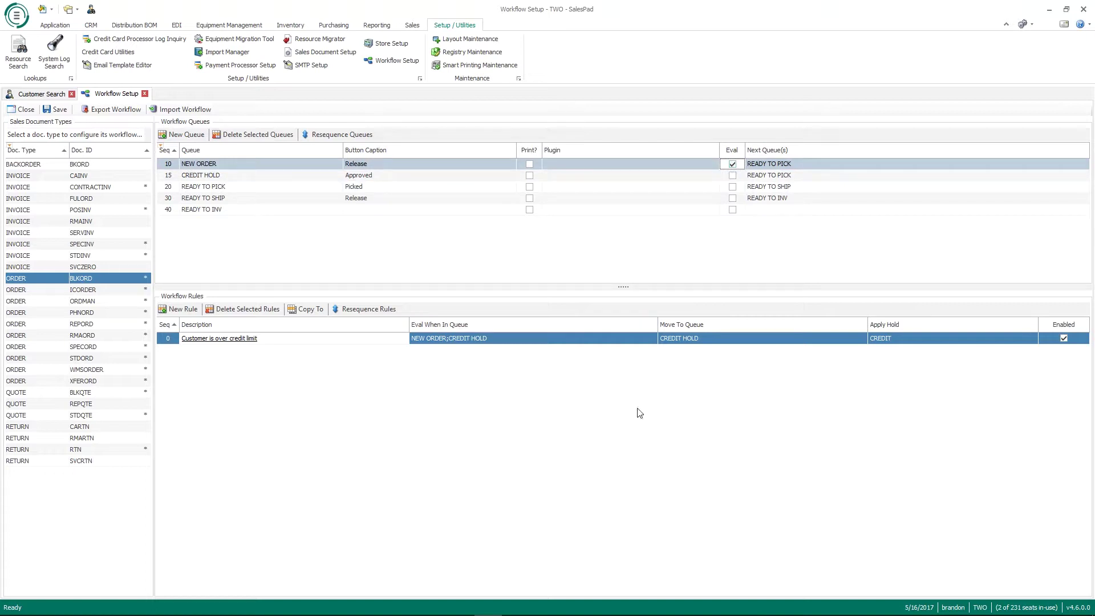
pyautogui.click(444, 344)
pyautogui.moveTo(449, 340); pyautogui.dragTo(402, 341)
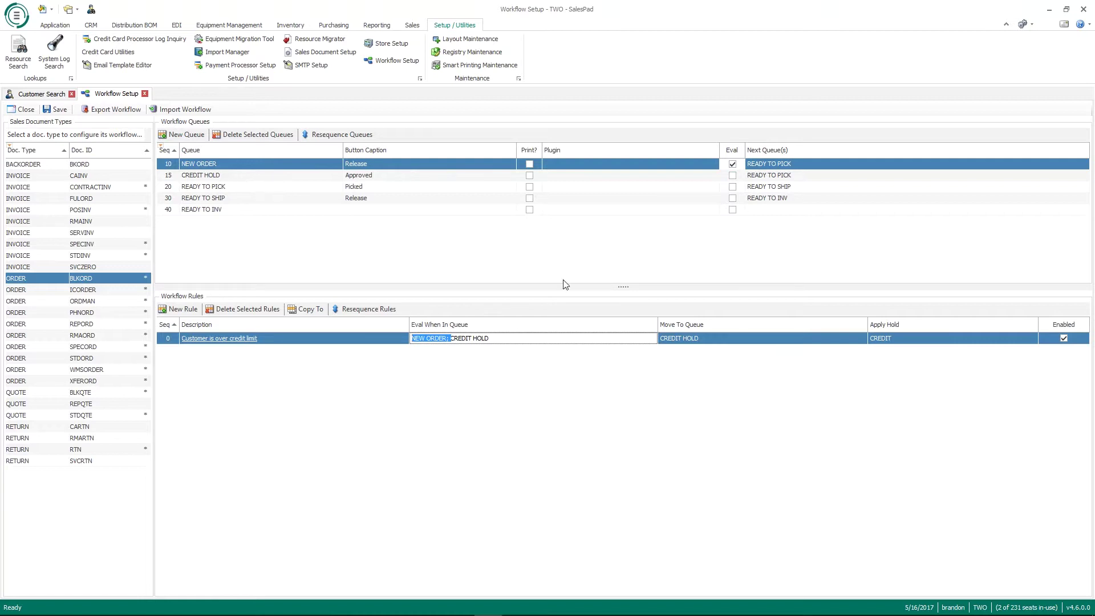
pyautogui.click(732, 175)
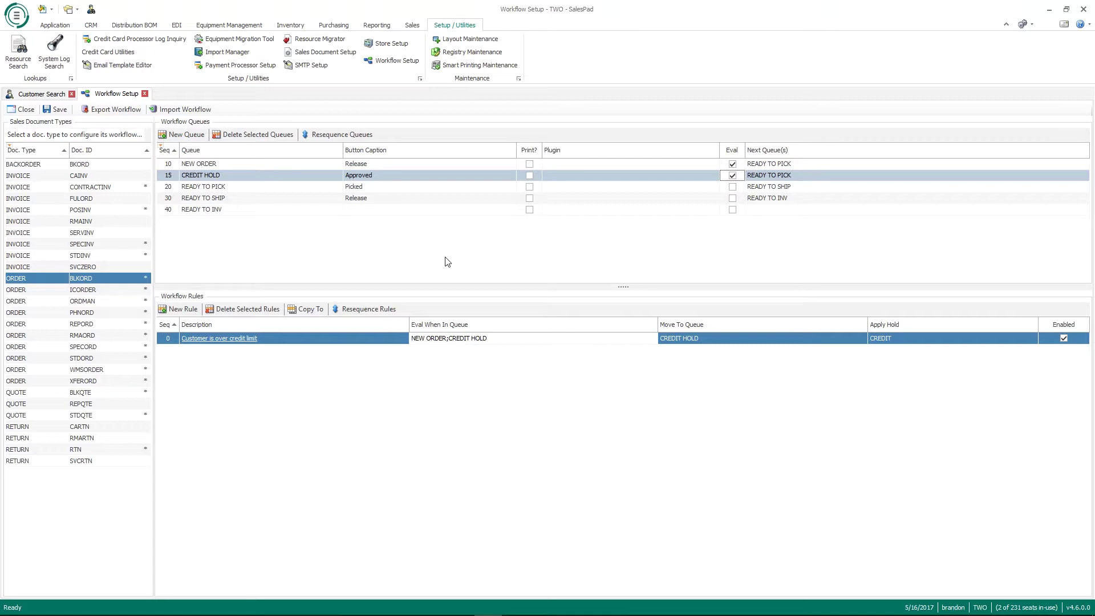
# Step: Create a second workflow rule described as "Document contains backordered item", evaluated in NEW ORDER and moving to the BACKORDERED queue
pyautogui.click(171, 311)
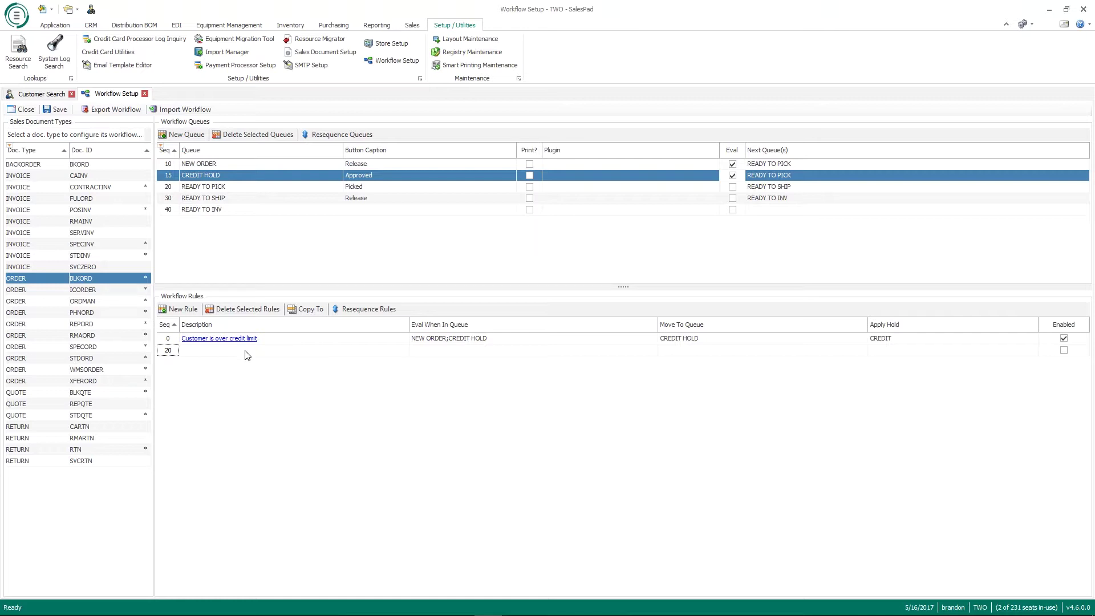
pyautogui.doubleClick(247, 353)
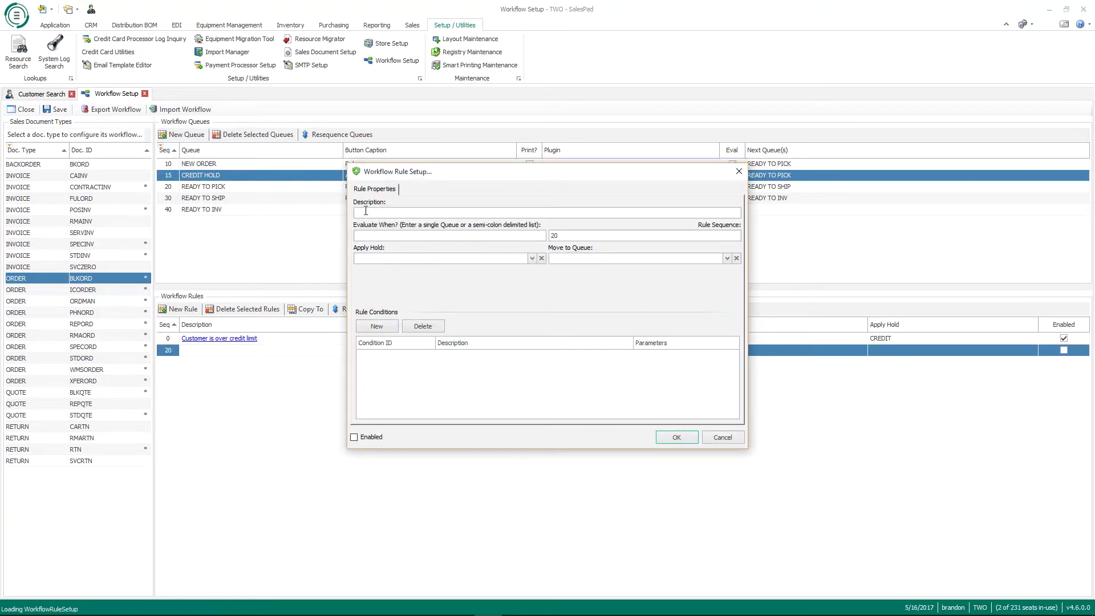
pyautogui.write('Document conta')
pyautogui.write('ins backordered ')
pyautogui.write('item')
pyautogui.write('NEW ORDER')
pyautogui.click(635, 258)
pyautogui.write('BA')
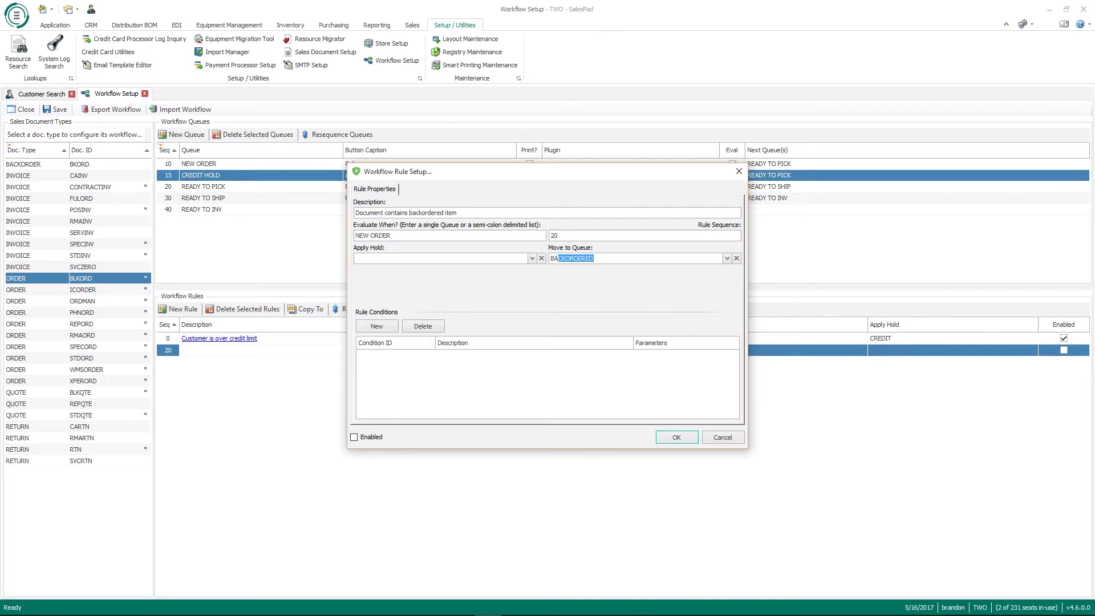
pyautogui.write('CKORDER')
pyautogui.press('Tab')
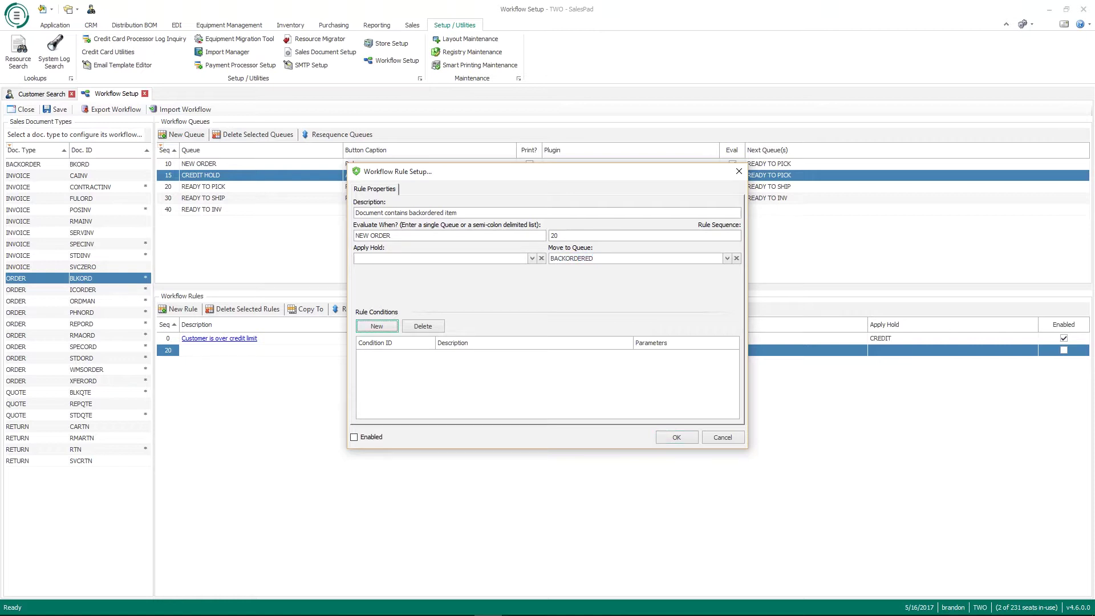
# Step: Add the BACKORDERED ITEM condition to the backordered item rule, then enable and accept the rule
pyautogui.click(373, 327)
pyautogui.click(431, 355)
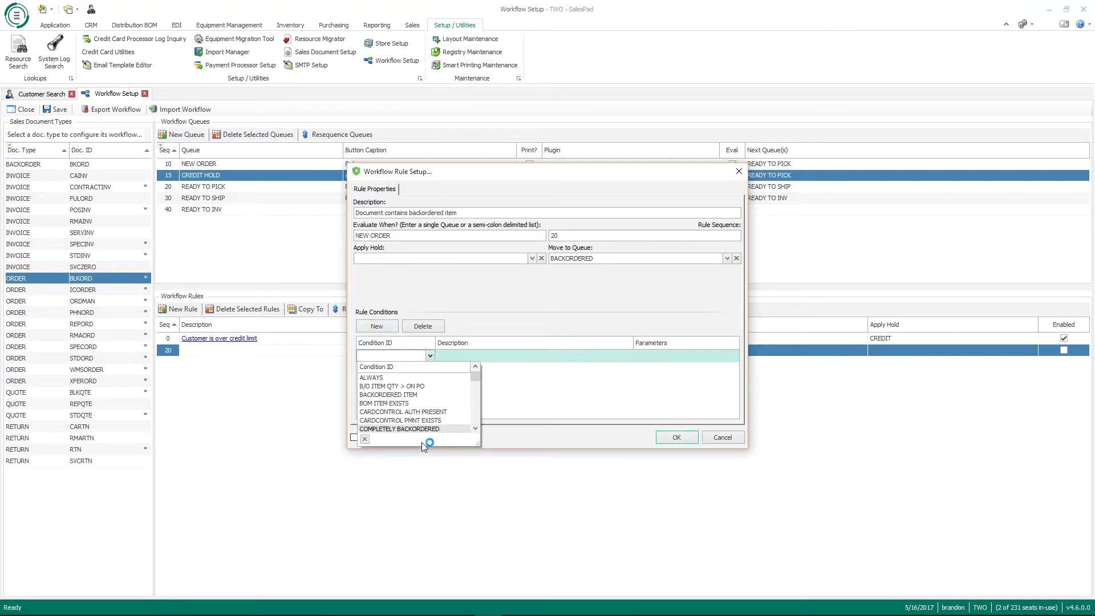
pyautogui.click(425, 395)
pyautogui.press('Tab')
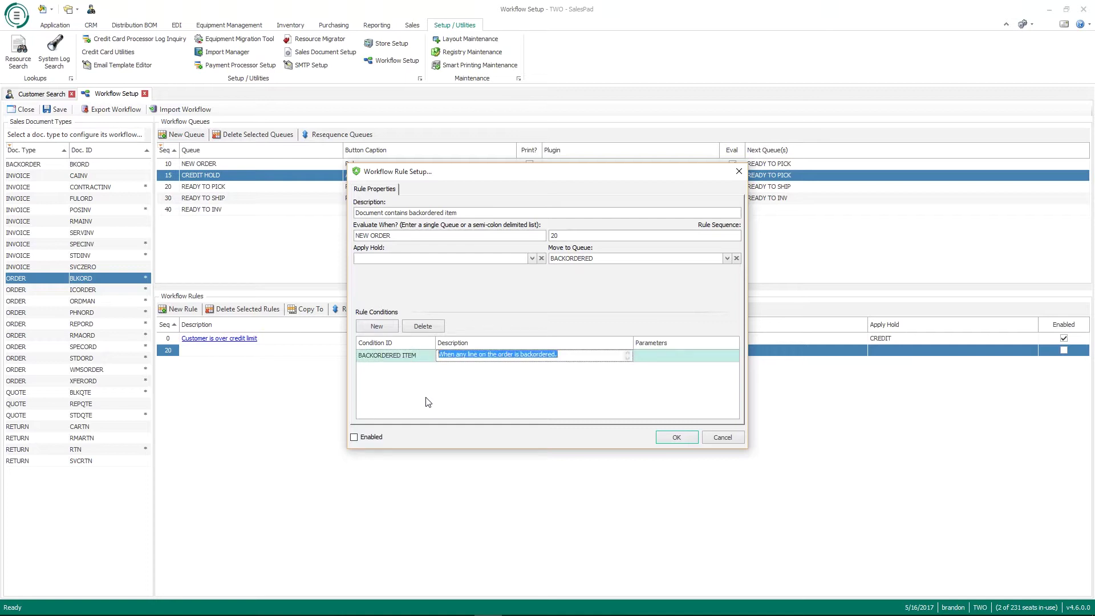
pyautogui.click(369, 439)
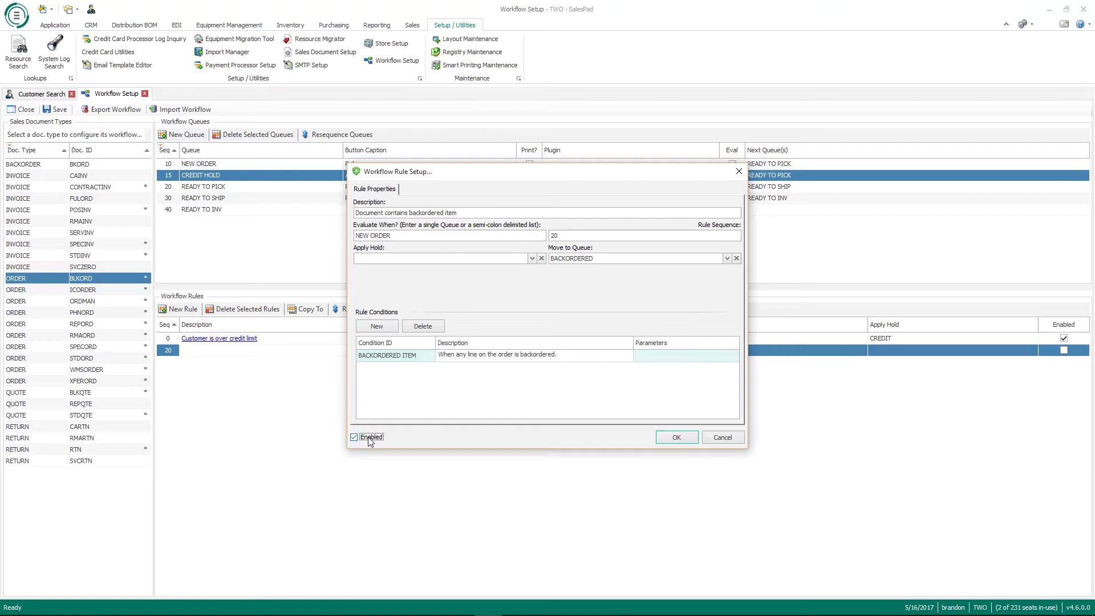
pyautogui.click(691, 438)
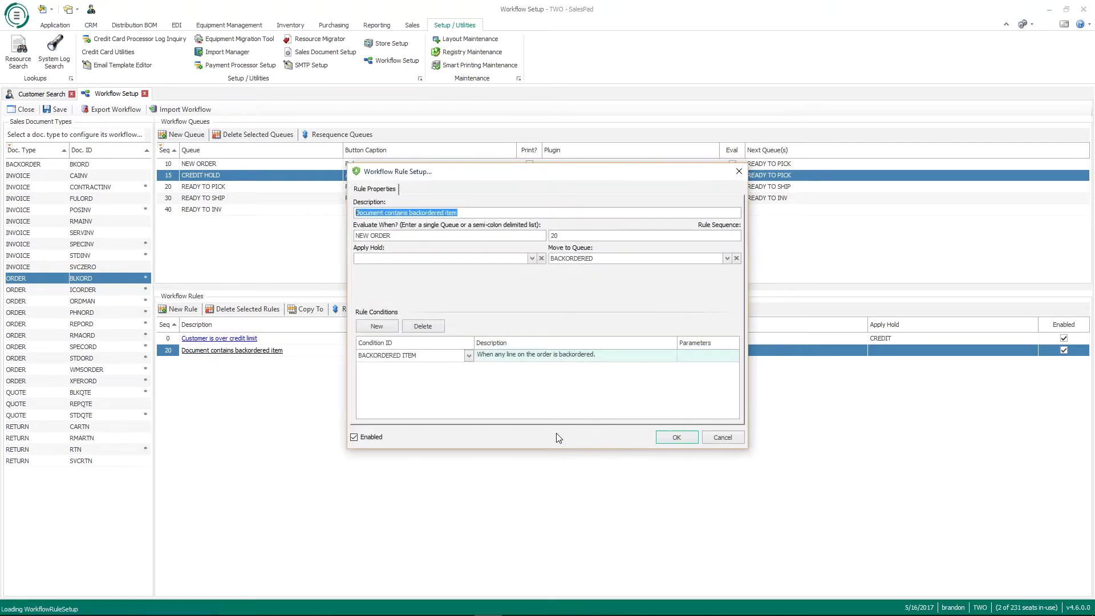
pyautogui.click(667, 439)
pyautogui.click(294, 340)
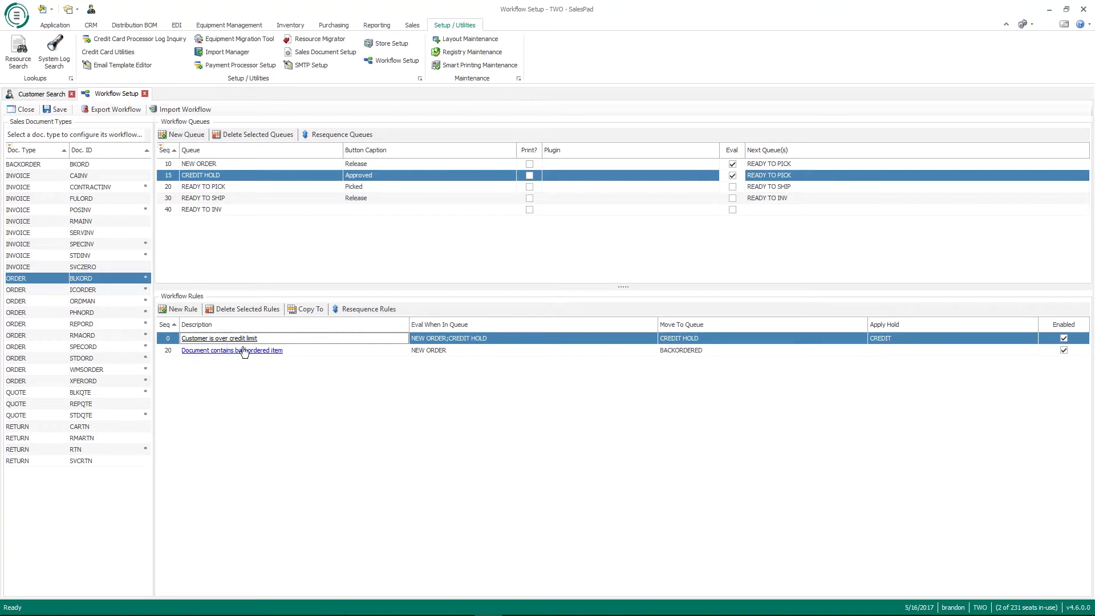
pyautogui.click(274, 351)
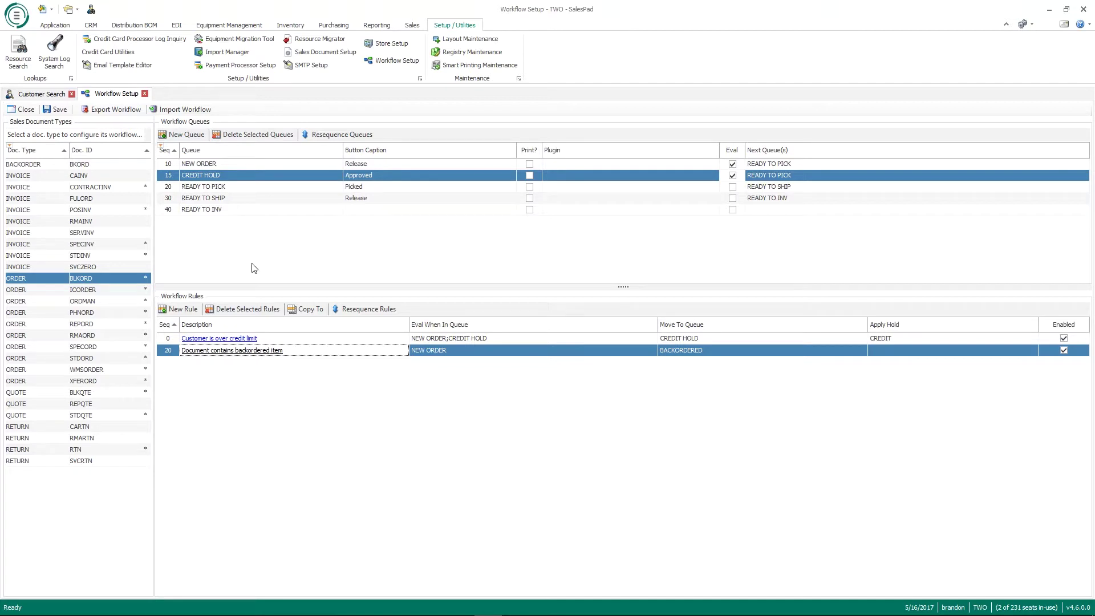
# Step: Add a BACKORDERED workflow queue with the button caption Release and the next queue READY TO PICK
pyautogui.click(197, 135)
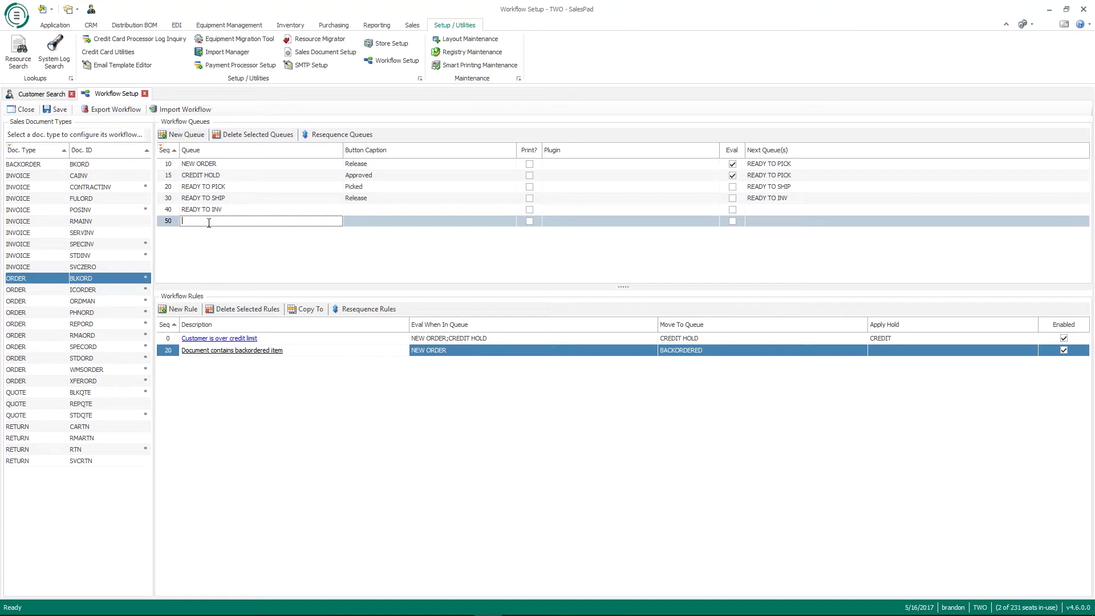
pyautogui.write('BACKORDERED')
pyautogui.press('Tab')
pyautogui.write('Release')
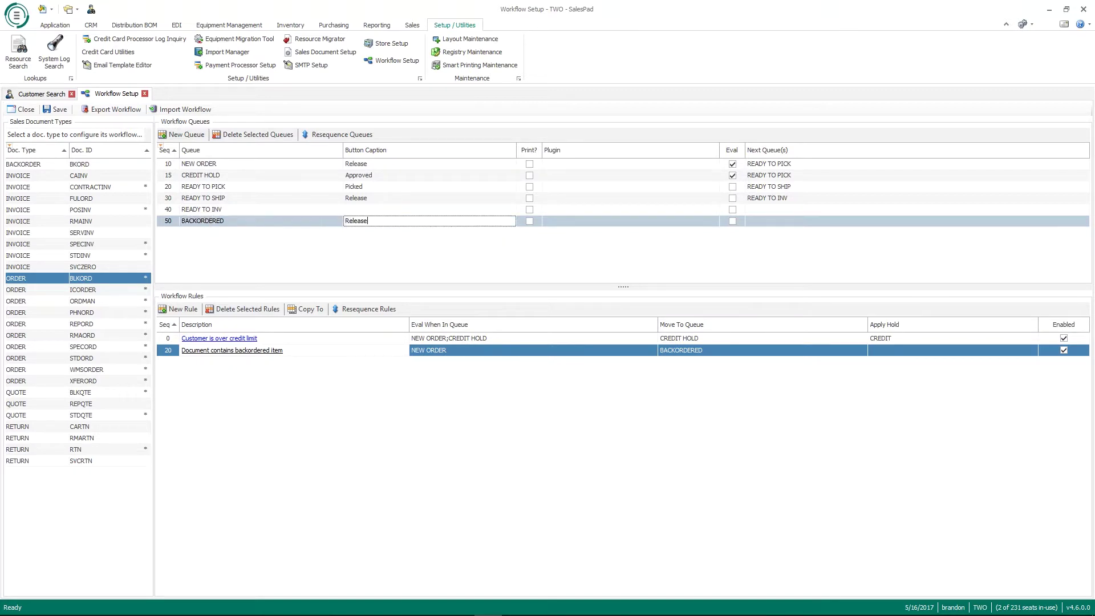
pyautogui.press('Tab')
pyautogui.press('Tab')
pyautogui.press('Tab')
pyautogui.write('READY')
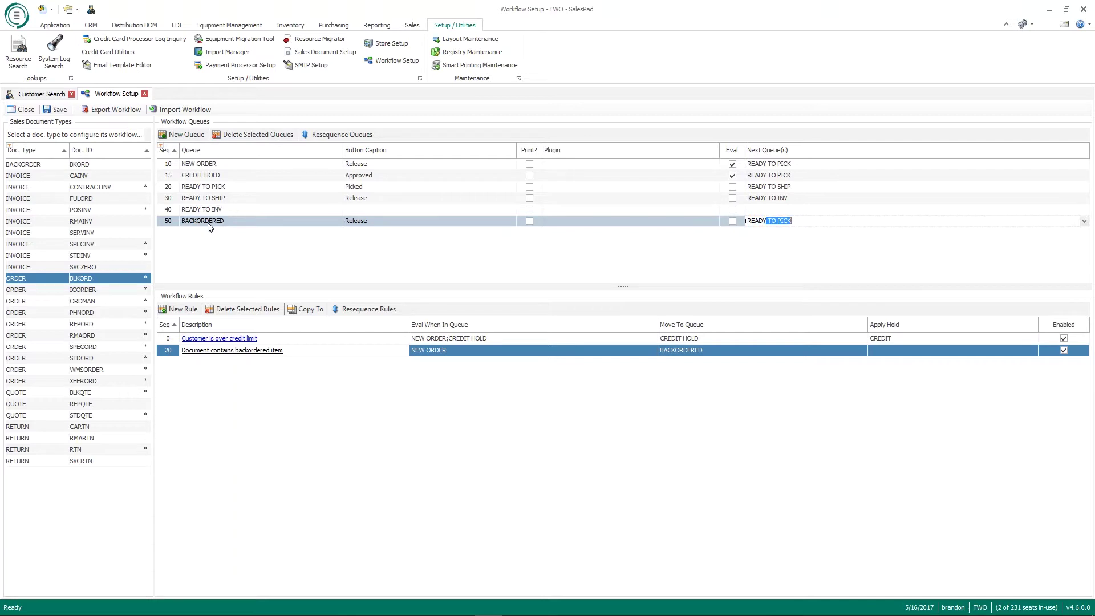
# Step: Set the BACKORDERED queue's sequence number to 17 and resequence all workflow queues
pyautogui.click(171, 223)
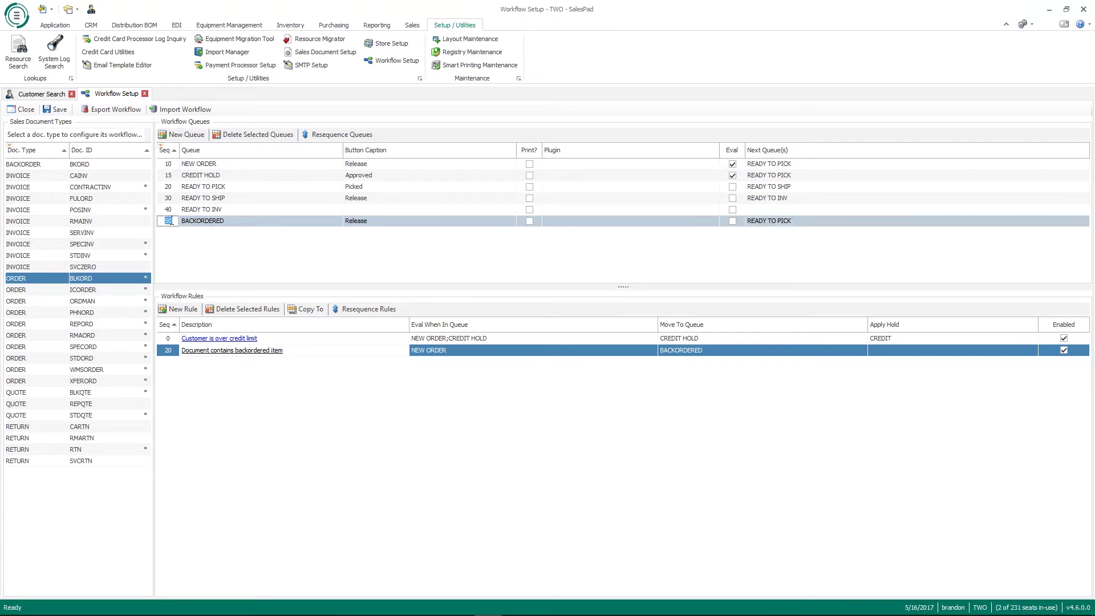
pyautogui.write('17')
pyautogui.press('Return')
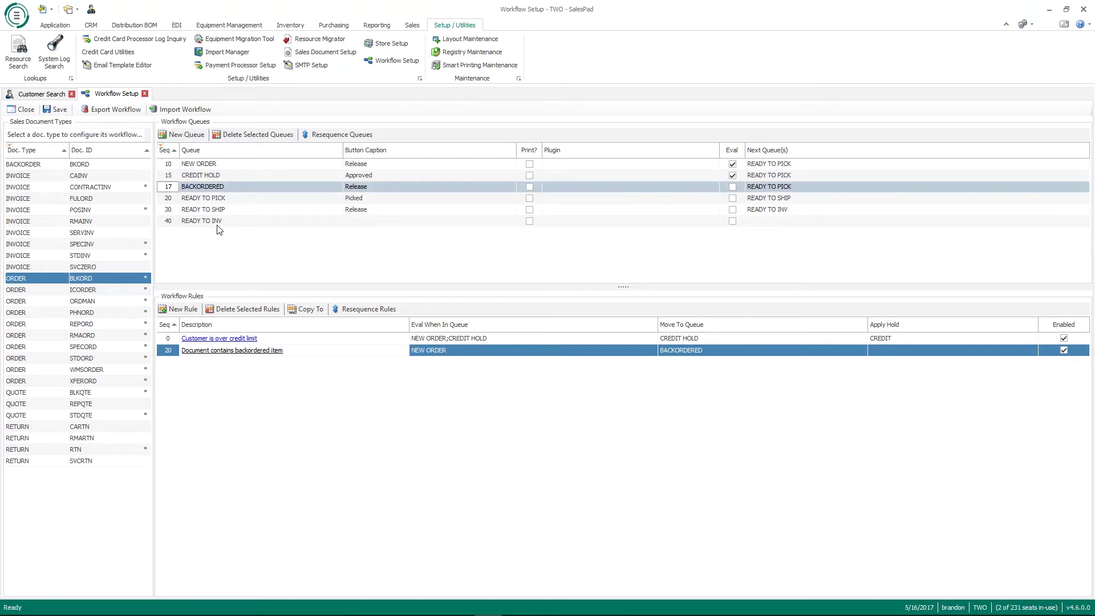
pyautogui.click(329, 136)
# Step: Create a third workflow rule with the description "Doc > $10,000 = Need Manager Approval"
pyautogui.click(181, 309)
pyautogui.doubleClick(233, 364)
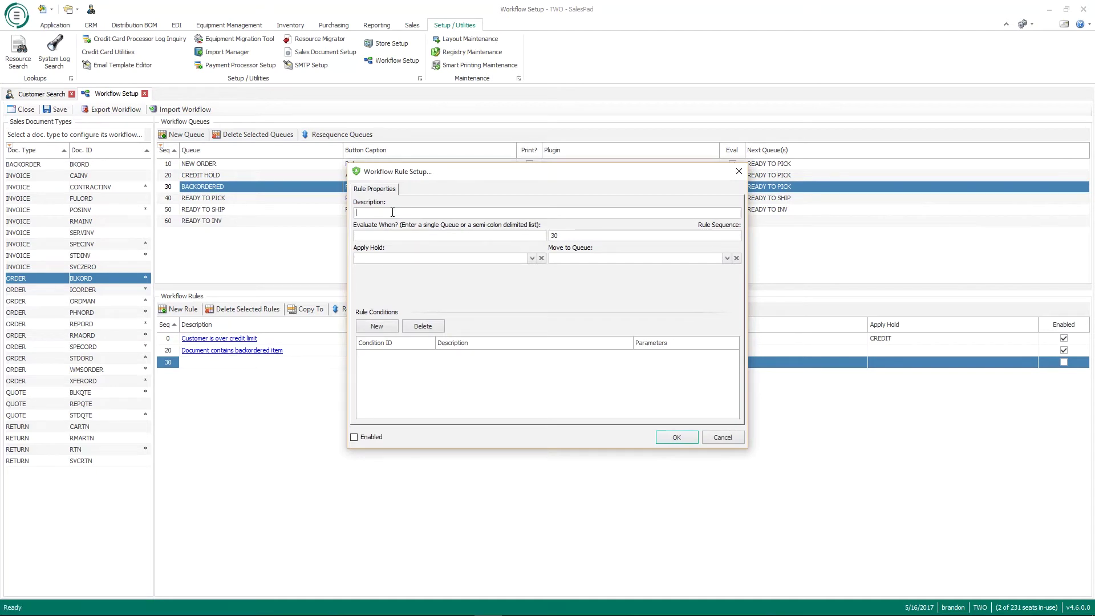
pyautogui.write('Doc > $100')
pyautogui.write('0')
pyautogui.press('BackSpace')
pyautogui.press('BackSpace')
pyautogui.write(',000 = Manager Approval')
pyautogui.click(405, 213)
pyautogui.write('Need ')
# Step: Set the manager approval rule to evaluate in NEW ORDER and move documents to the MGR APPROVAL queue
pyautogui.write('NEW ORDER')
pyautogui.press('Tab')
pyautogui.press('Tab')
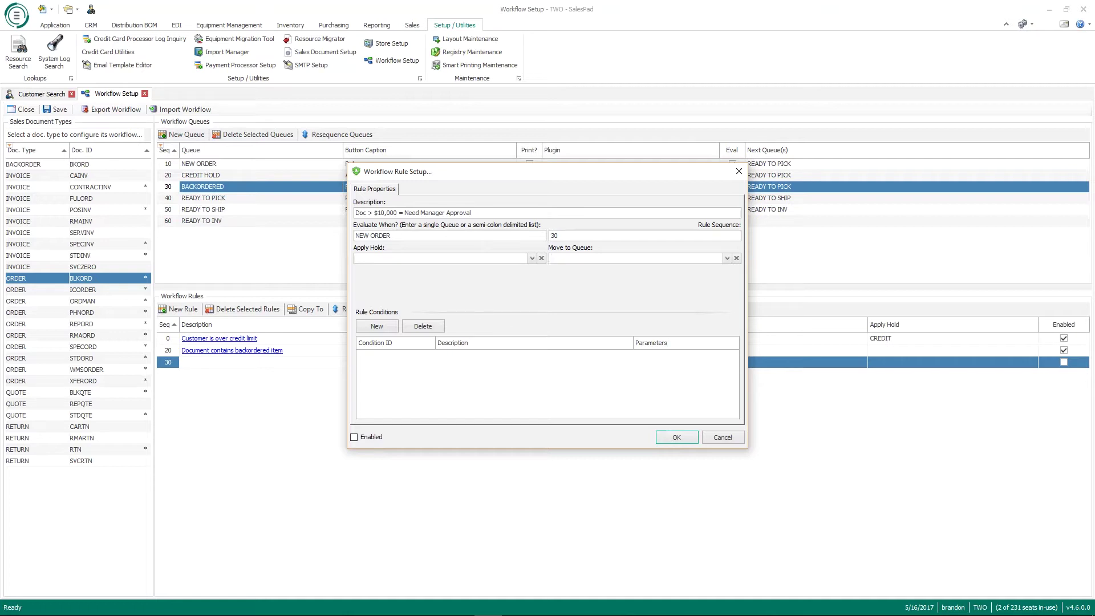
pyautogui.write('MGR APPROVAL')
pyautogui.moveTo(600, 259); pyautogui.dragTo(529, 261)
pyautogui.click(483, 296)
# Step: Add a SALES DOC FIELD= condition to the manager approval rule
pyautogui.click(379, 327)
pyautogui.click(430, 356)
pyautogui.moveTo(478, 441); pyautogui.dragTo(637, 526)
pyautogui.scroll(-2, 496, 415)
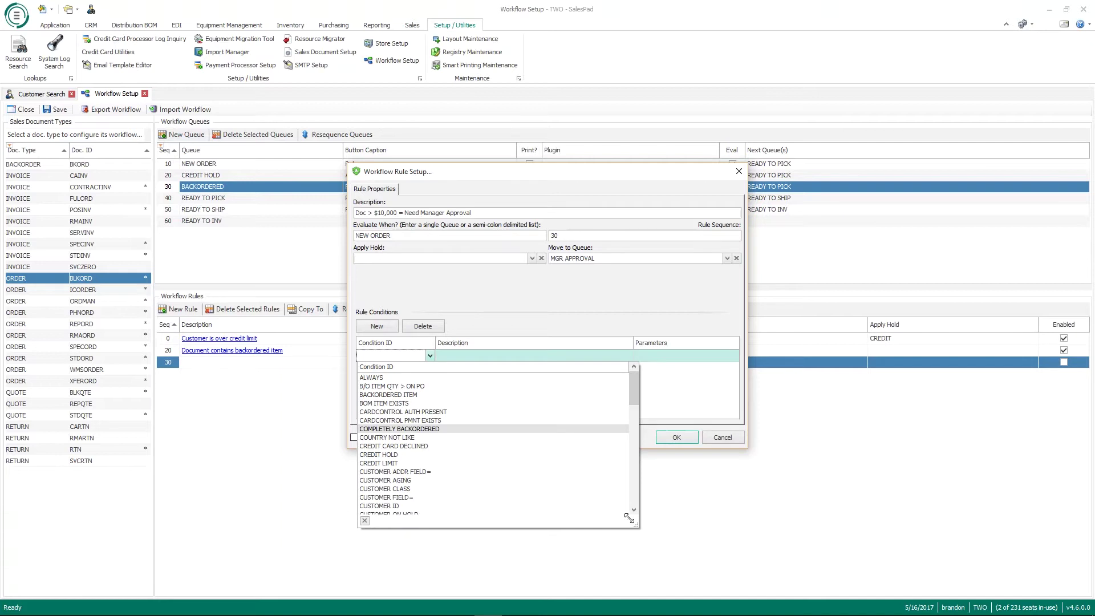
pyautogui.scroll(-10, 496, 415)
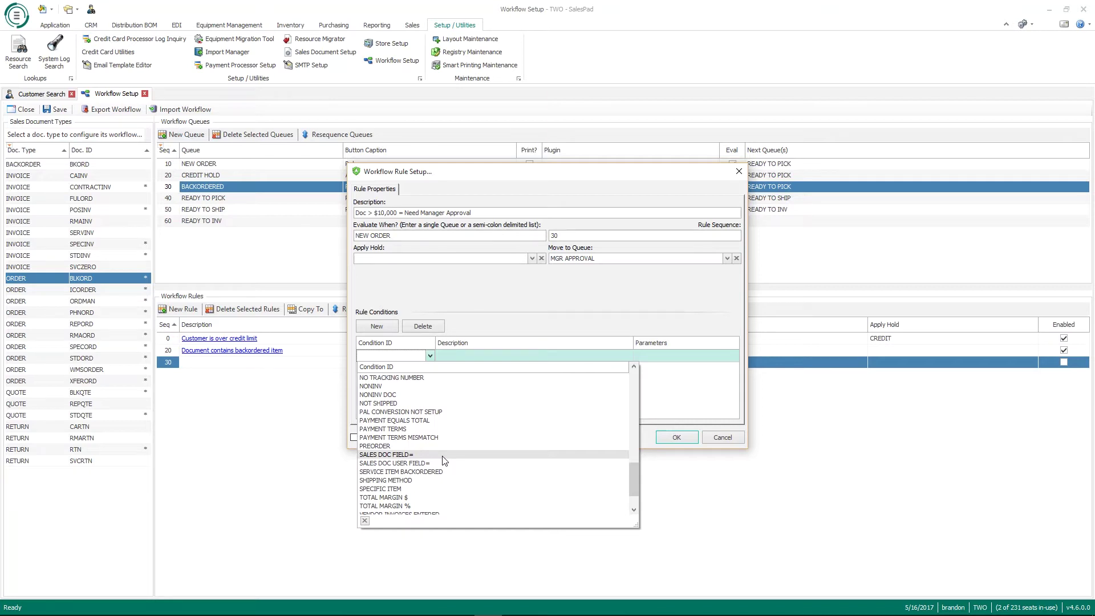
pyautogui.click(445, 454)
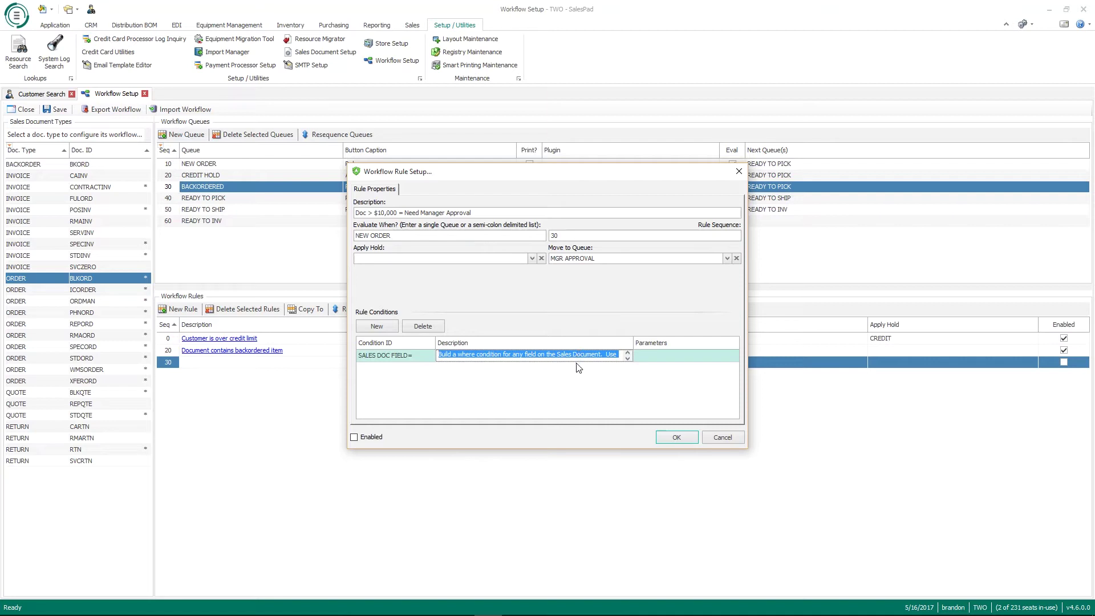
# Step: Set the condition's parameter to sd.Total > 10000, then enable and accept the manager approval rule
pyautogui.moveTo(633, 342); pyautogui.dragTo(650, 343)
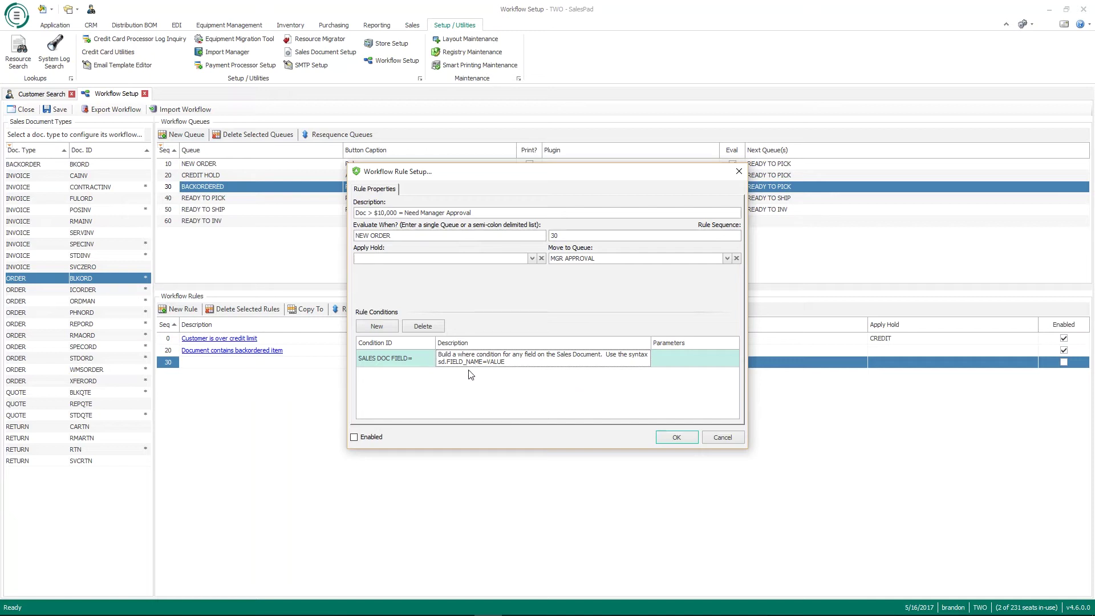
pyautogui.click(663, 357)
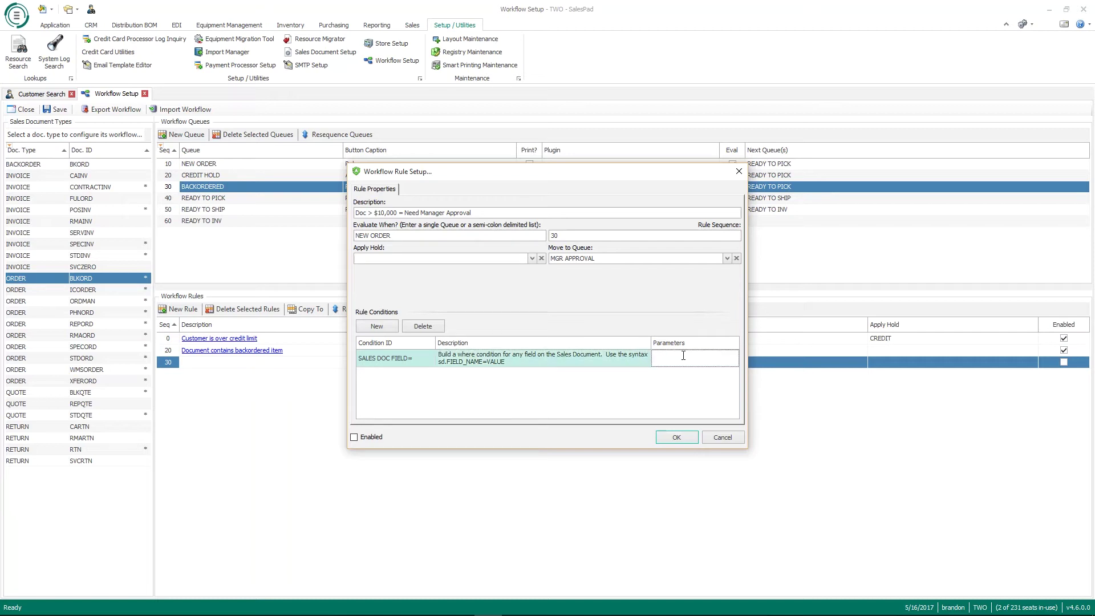
pyautogui.write('sd.Total > 10000')
pyautogui.click(379, 438)
pyautogui.click(678, 437)
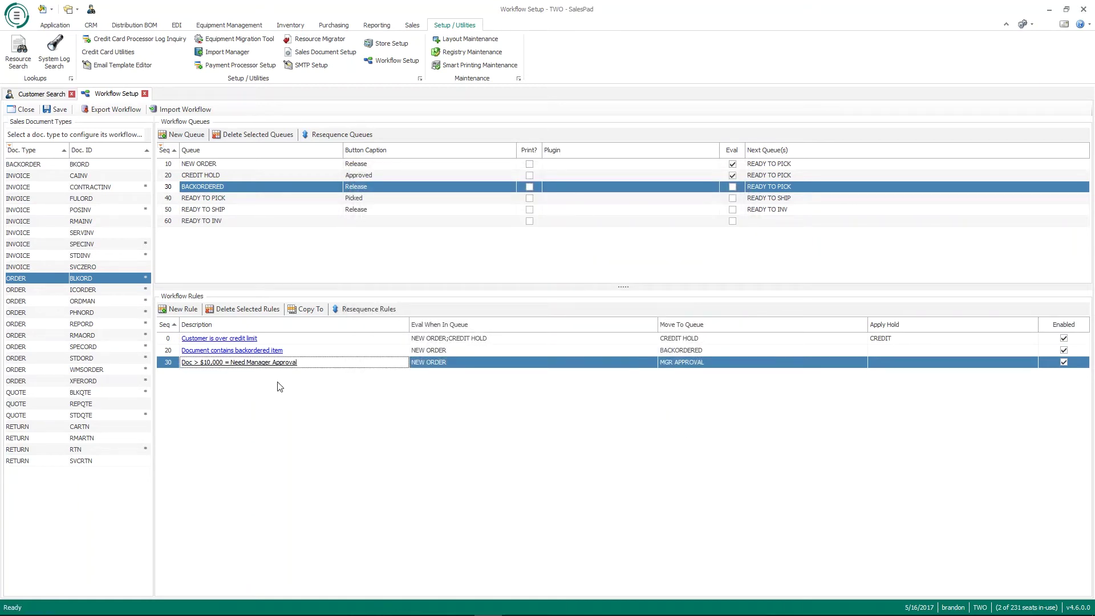
# Step: Add a CUSTOMER FIELD= condition to the "Customer is over credit limit" rule
pyautogui.click(242, 340)
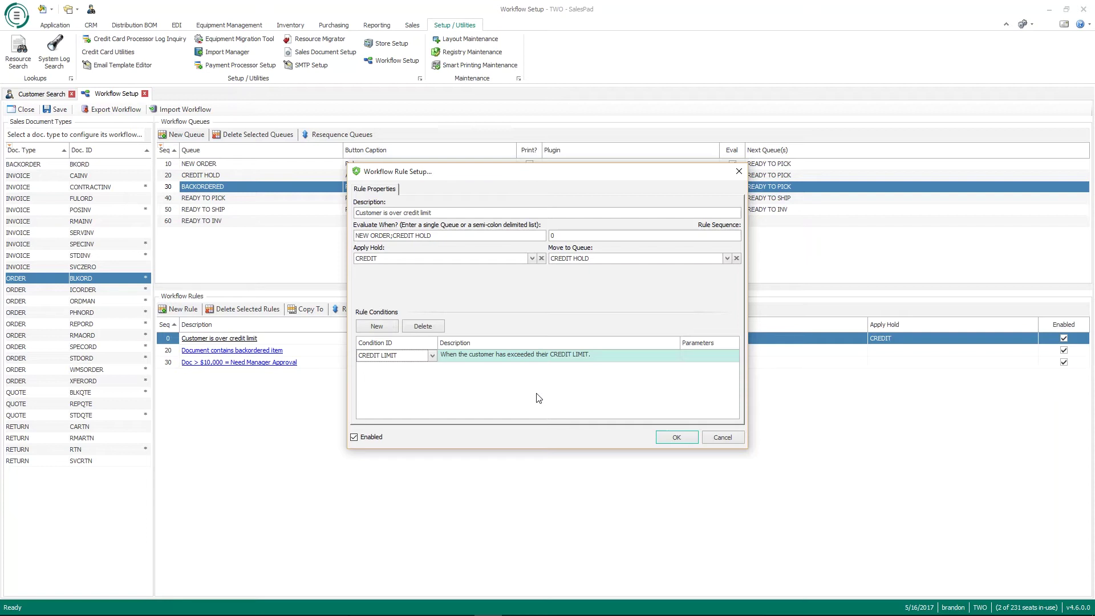
pyautogui.click(385, 328)
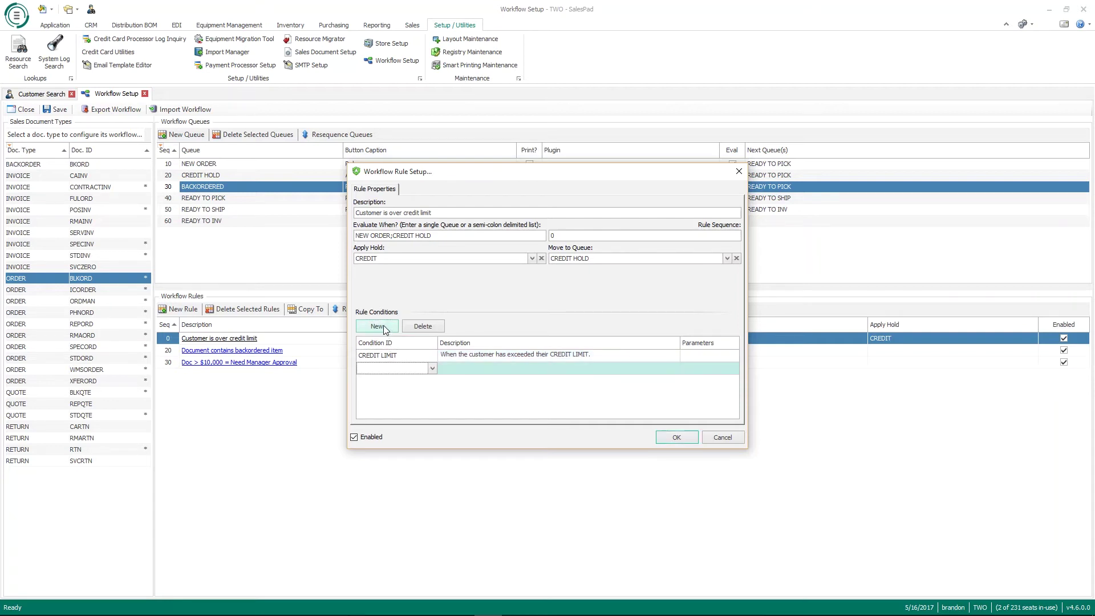
pyautogui.click(432, 368)
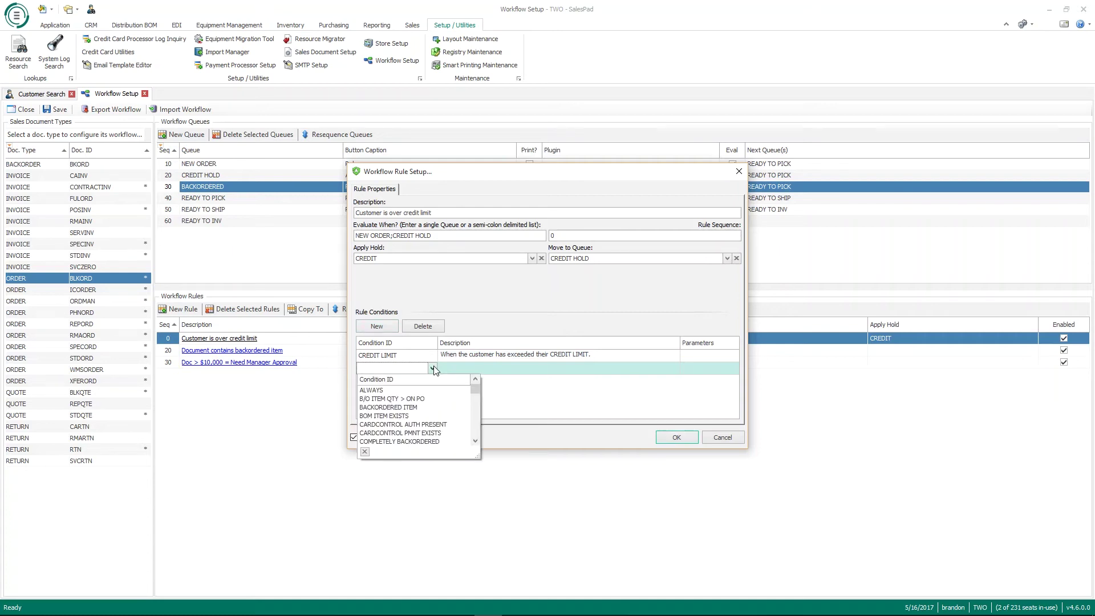
pyautogui.scroll(-4, 431, 416)
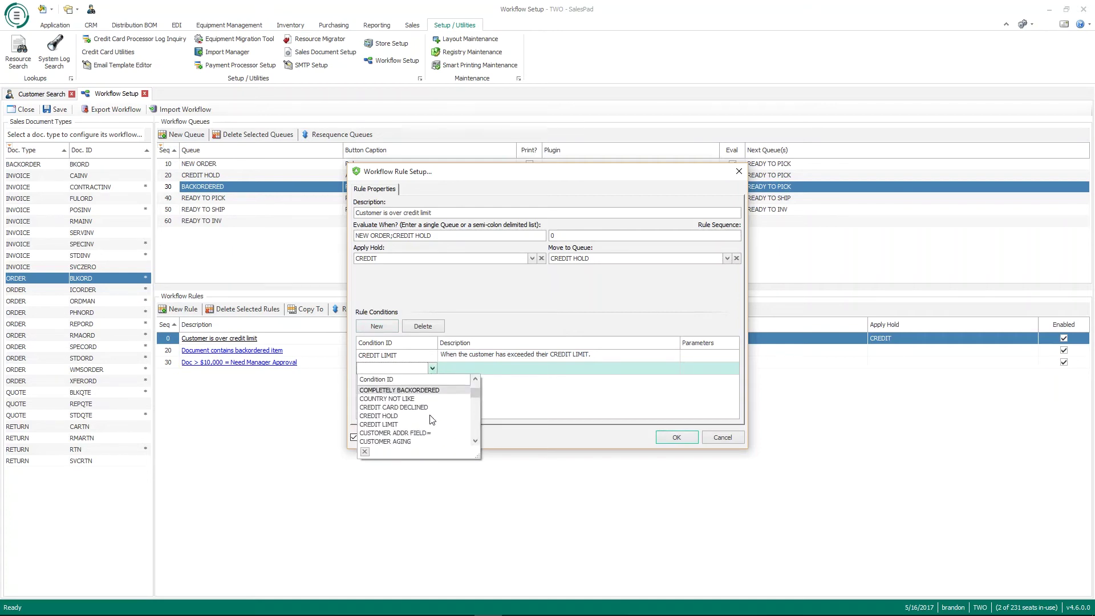
pyautogui.click(422, 433)
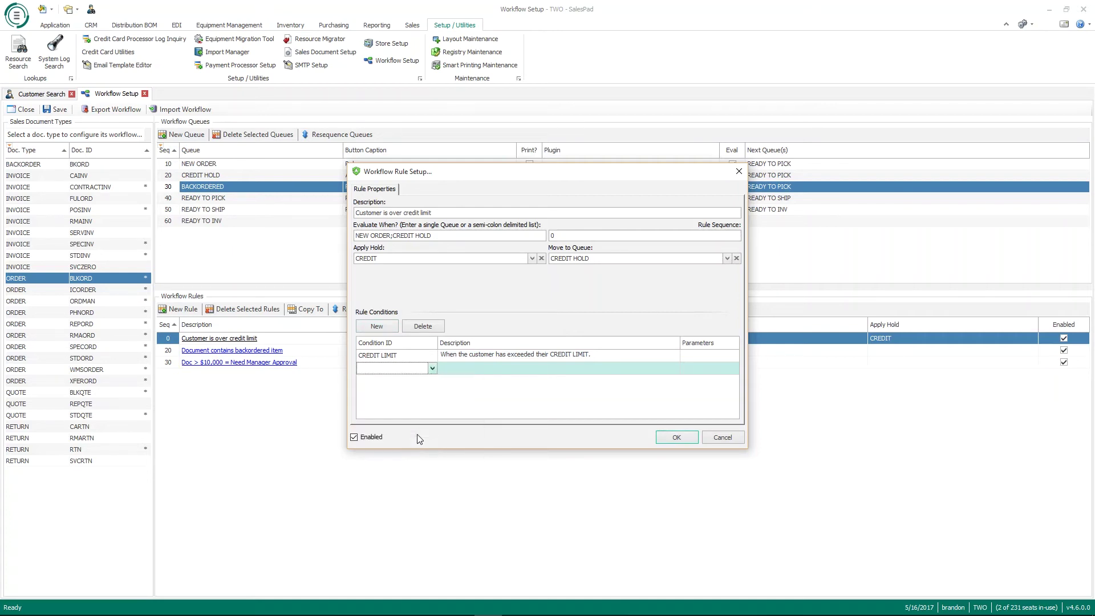
pyautogui.press('Tab')
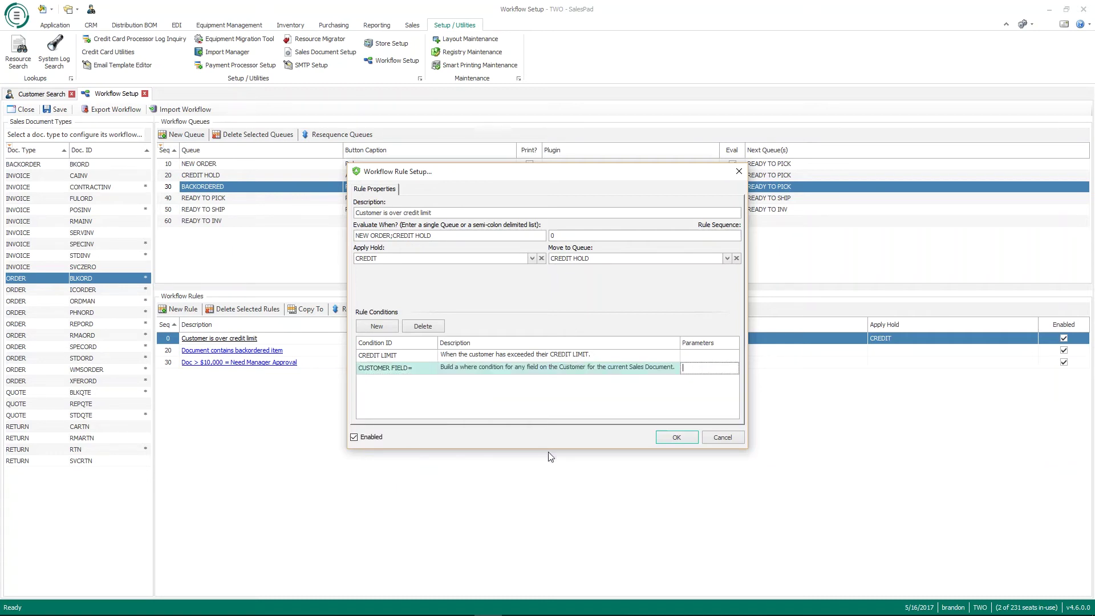
# Step: Set the CUSTOMER FIELD= parameter to c.Customer_Class = 'PROSPECT' and accept the credit limit rule
pyautogui.write('c.Customer_')
pyautogui.write('Class')
pyautogui.write(' =')
pyautogui.write(" 'PROSPECT")
pyautogui.write("'")
pyautogui.press('Return')
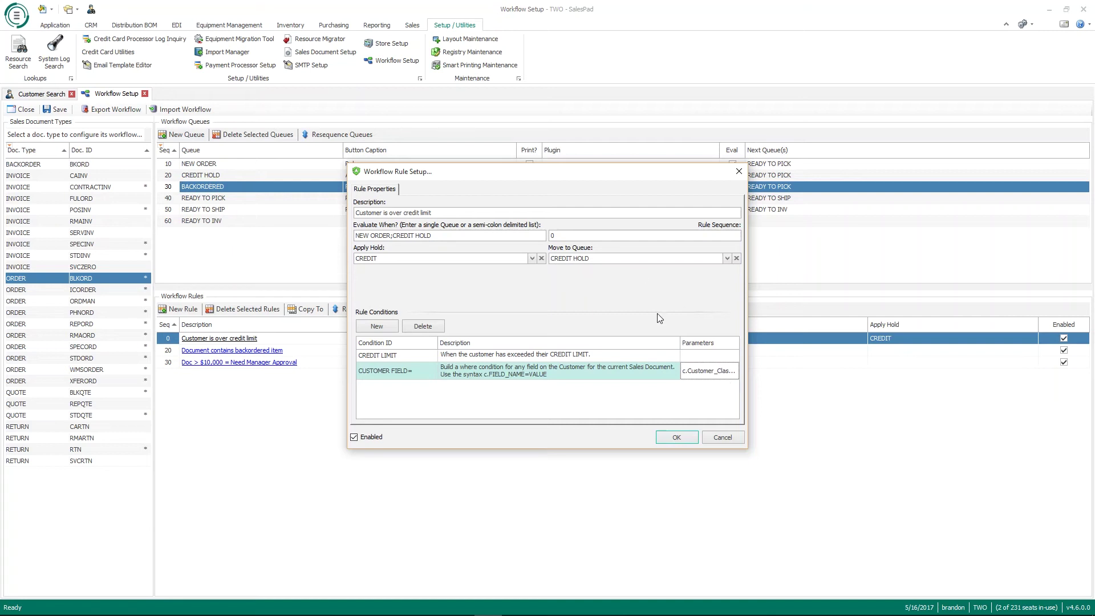
pyautogui.moveTo(681, 342); pyautogui.dragTo(639, 342)
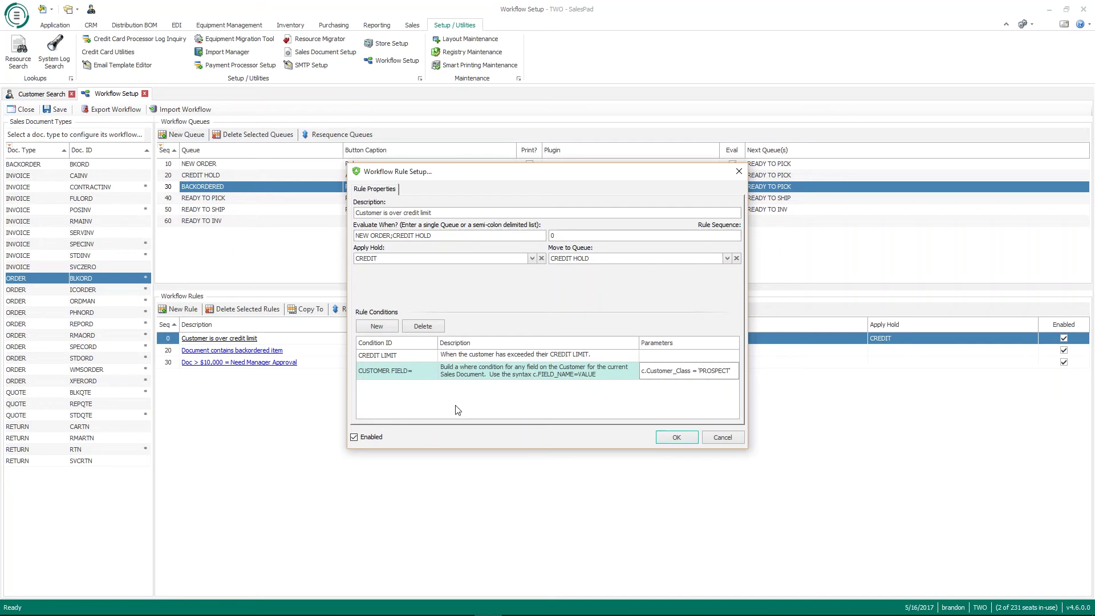
pyautogui.click(676, 438)
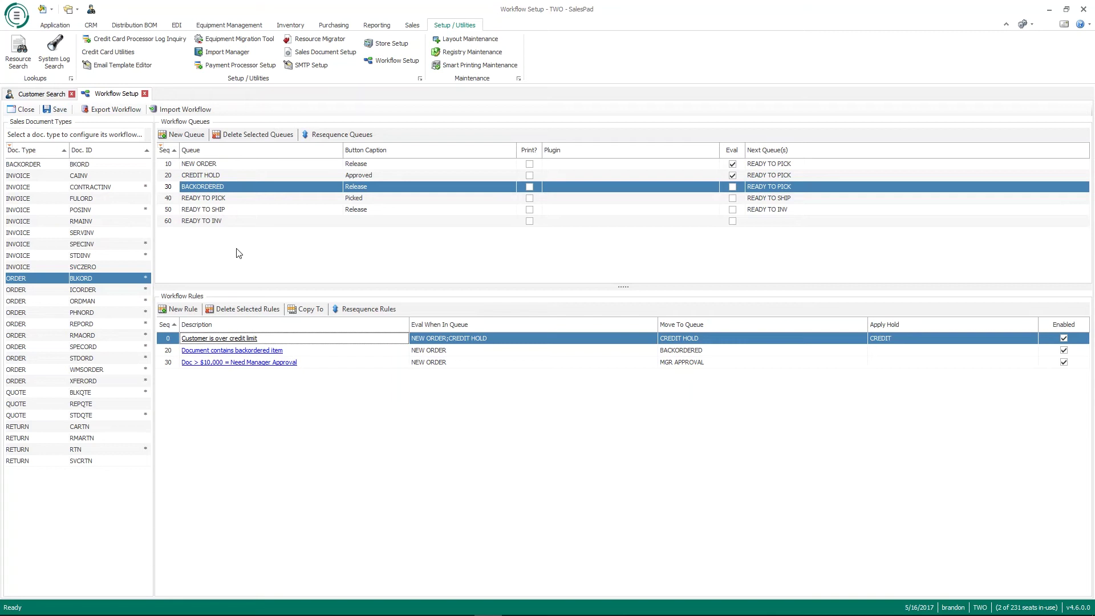
# Step: Add a MGR APPROVAL workflow queue with the button caption Reviewed and the next queue READY TO PICK
pyautogui.click(188, 135)
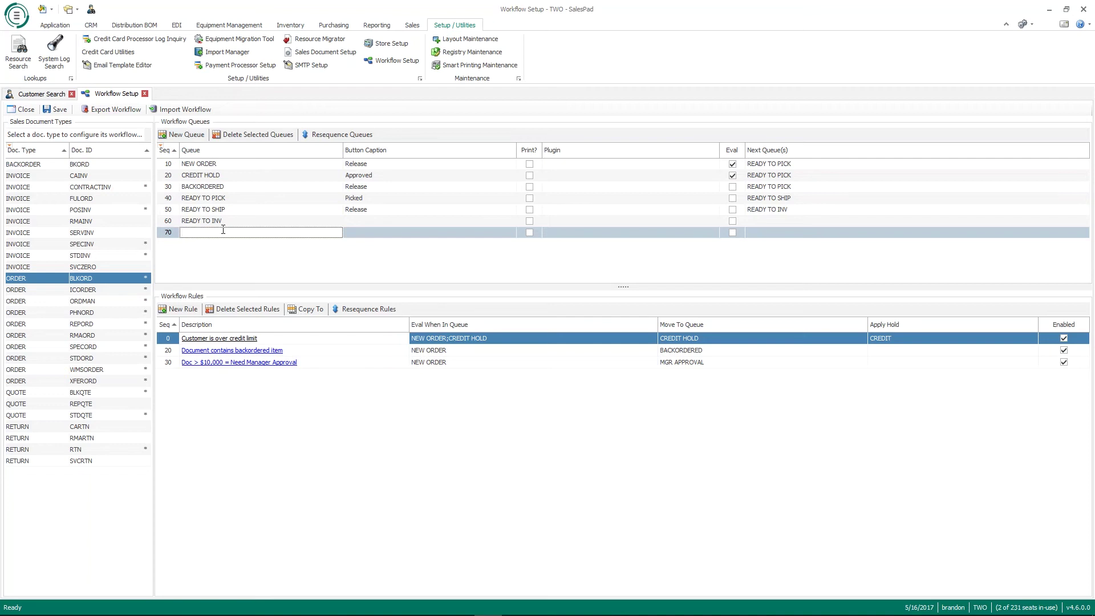
pyautogui.write('MGR APPROVAL')
pyautogui.press('Tab')
pyautogui.write('Re')
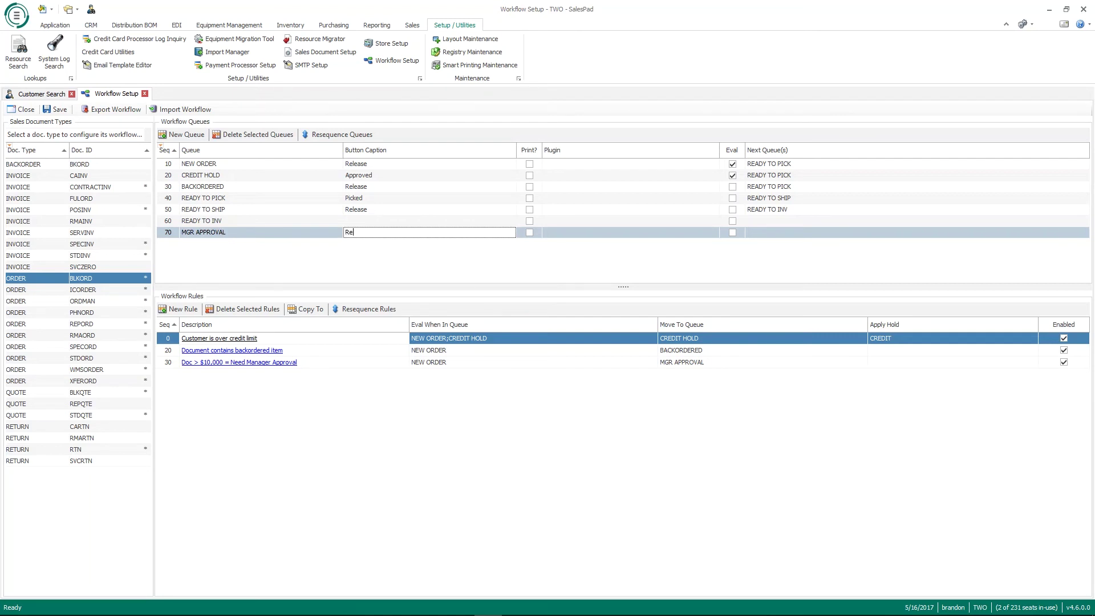
pyautogui.write('viewed')
pyautogui.press('Tab')
pyautogui.press('Tab')
pyautogui.press('Tab')
pyautogui.press('Tab')
pyautogui.write('READY')
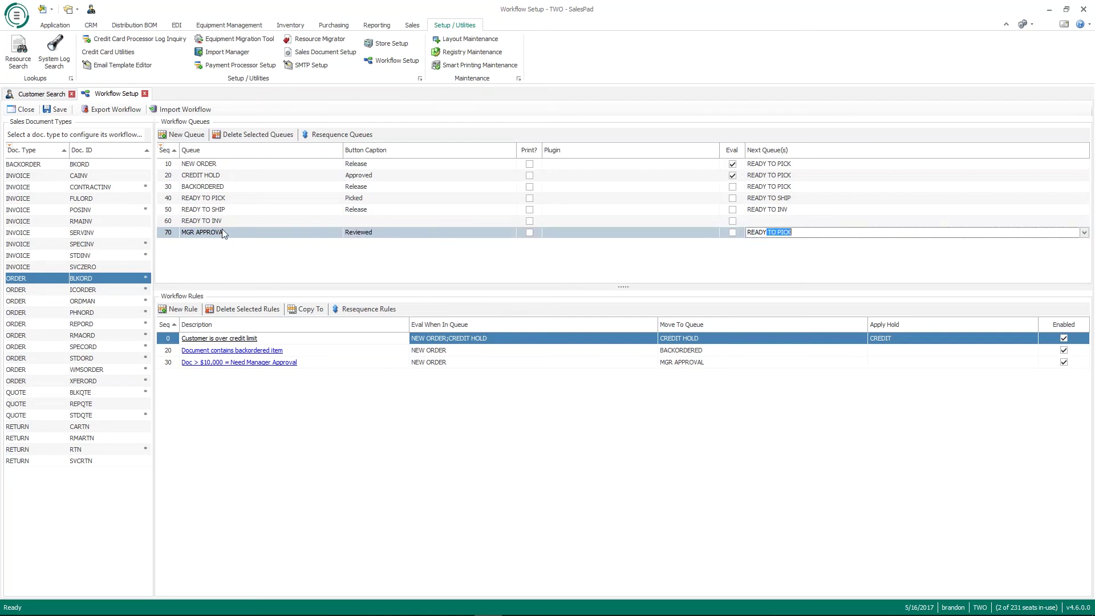
# Step: Set the MGR APPROVAL queue's sequence to 15, resequence the workflow queues, and close the workflow setup
pyautogui.click(172, 232)
pyautogui.write('15')
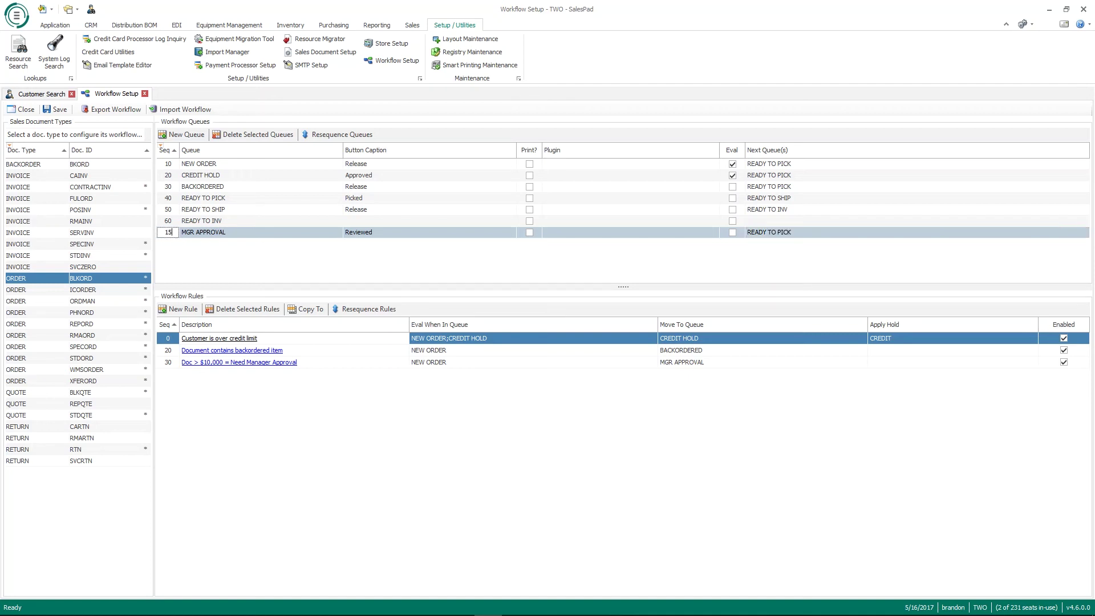
pyautogui.click(327, 272)
pyautogui.click(324, 137)
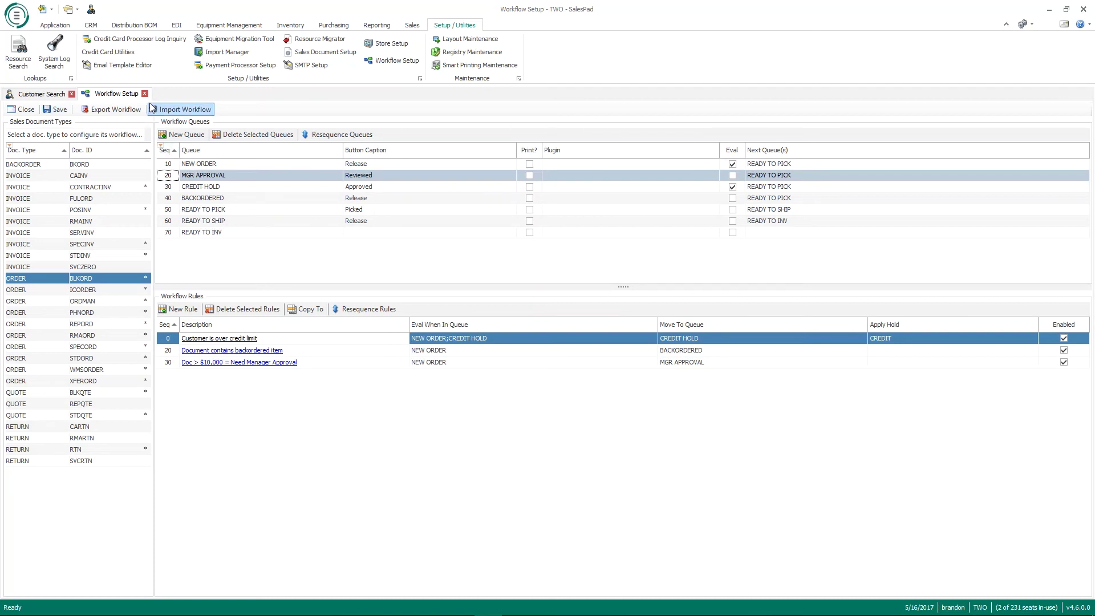
pyautogui.click(144, 95)
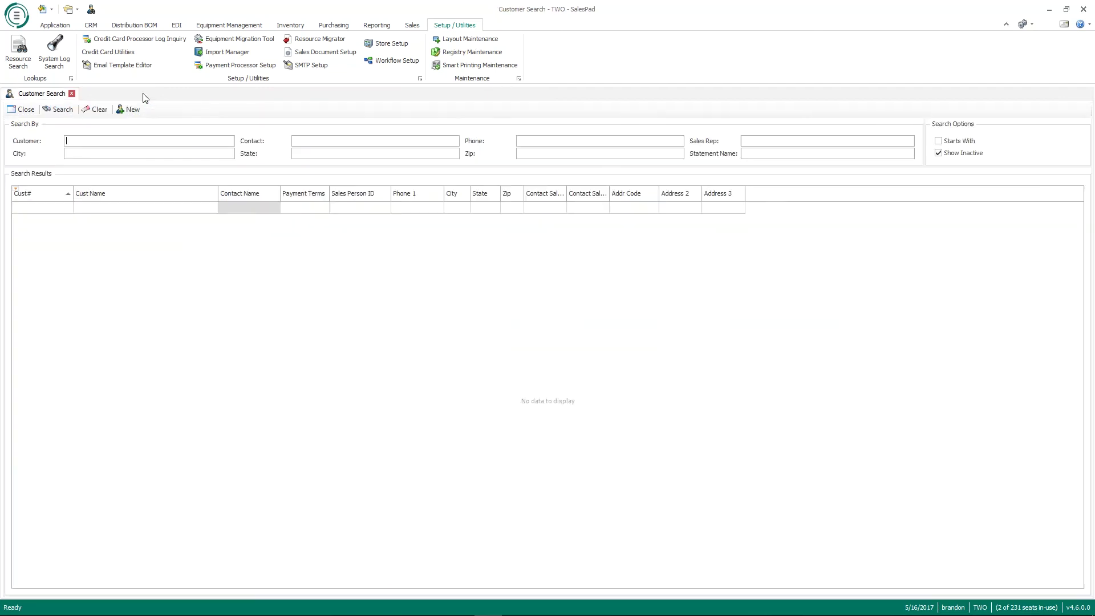
# Step: List all customers in the customer search and open the Alton Manufacturing record
pyautogui.press('Return')
pyautogui.press('Return')
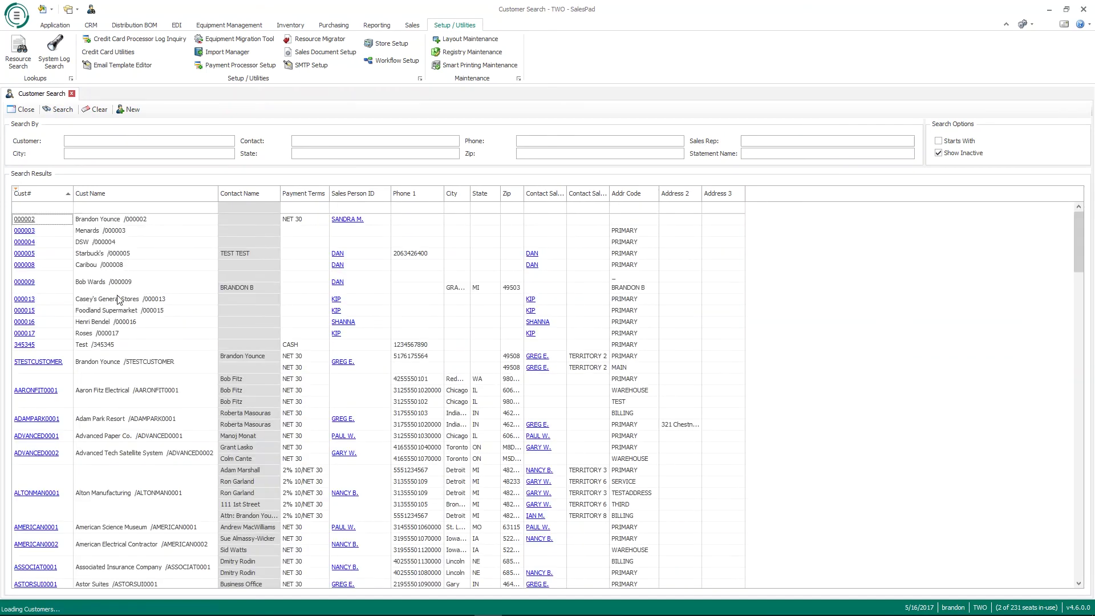
pyautogui.click(44, 492)
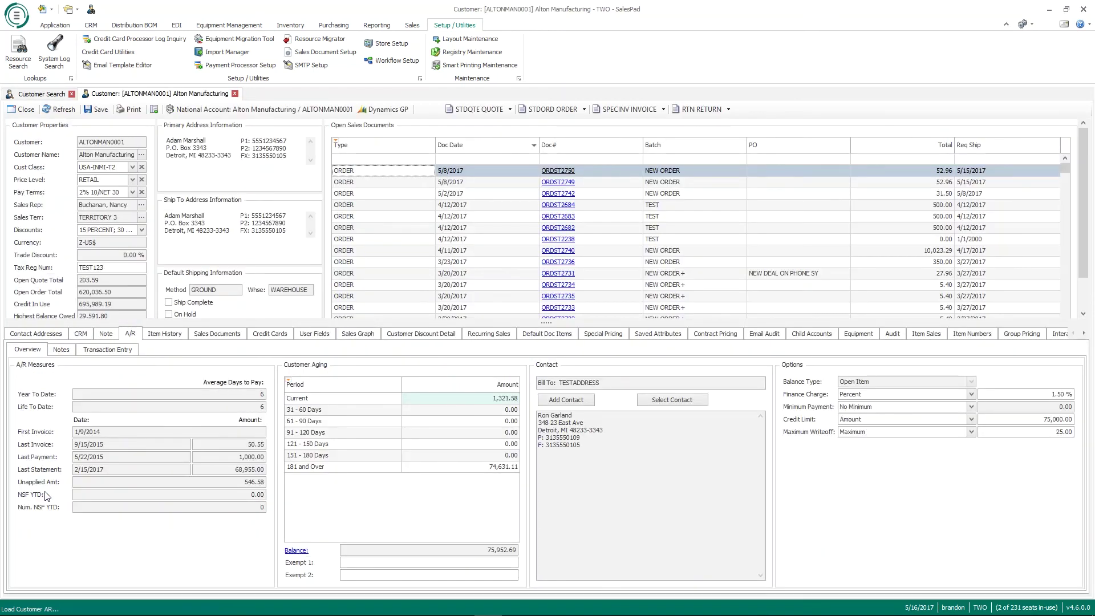
# Step: Create a BLKORD order for Alton Manufacturing with an enlarged line items area, and check it against the BLKORD queues in Workflow Setup
pyautogui.click(584, 109)
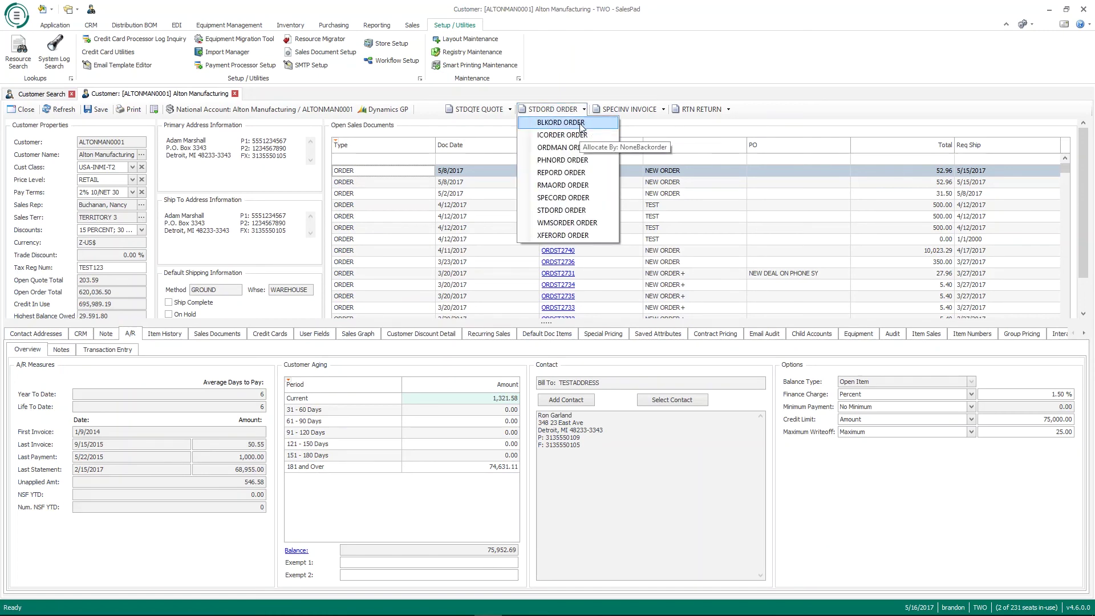
pyautogui.click(581, 124)
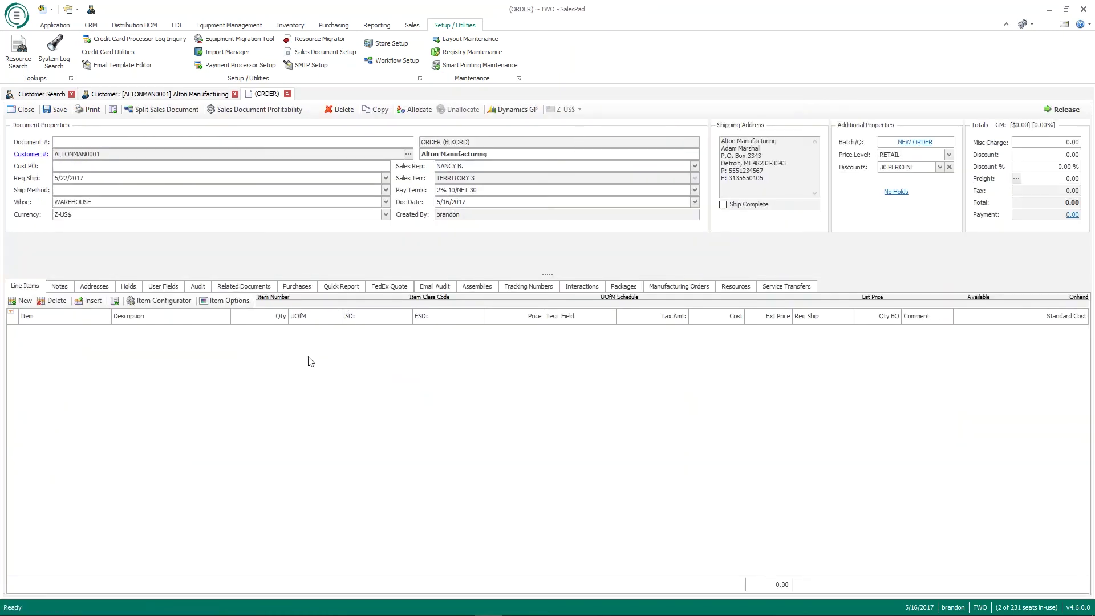
pyautogui.moveTo(547, 275); pyautogui.dragTo(547, 237)
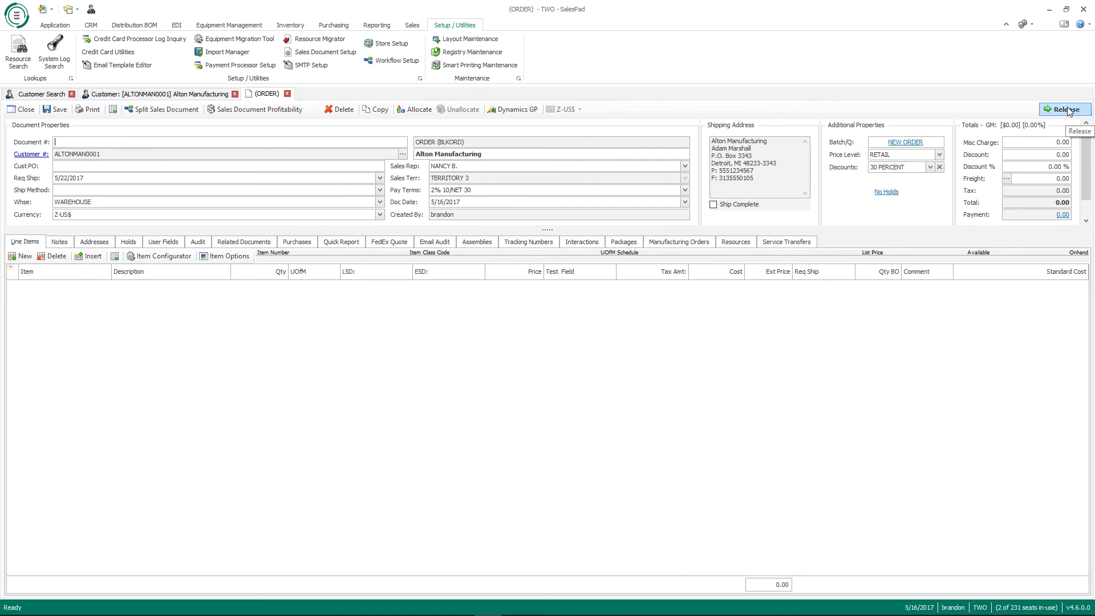
pyautogui.click(389, 62)
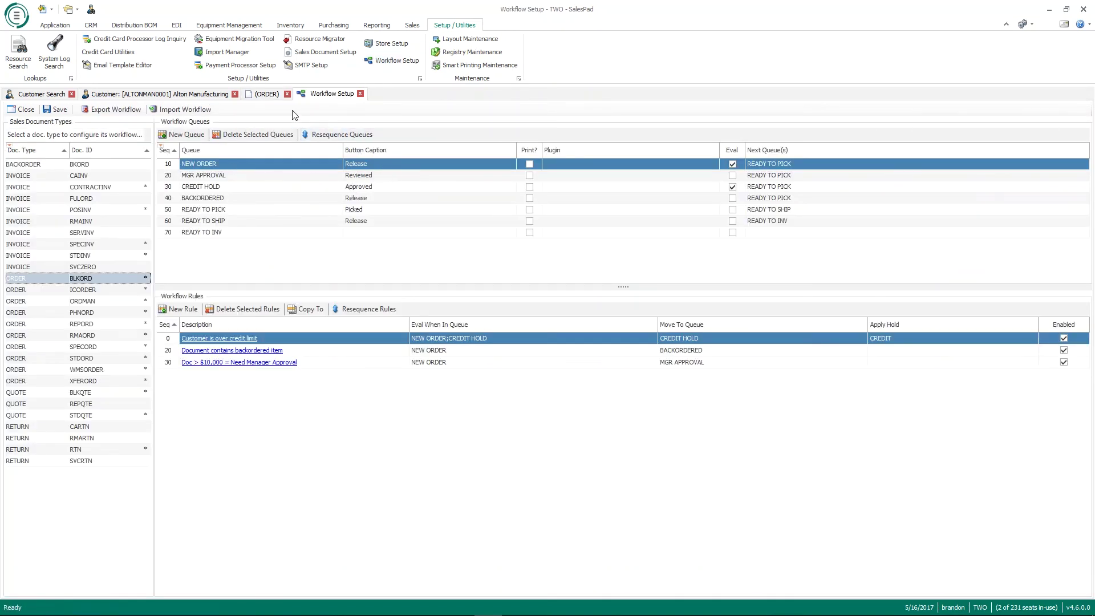
pyautogui.click(267, 93)
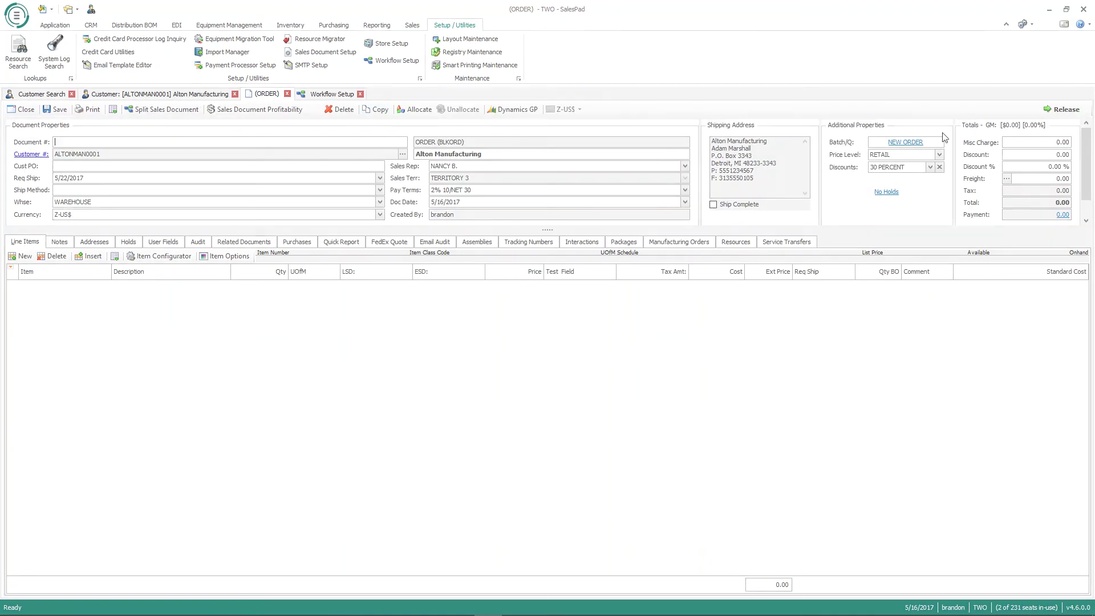